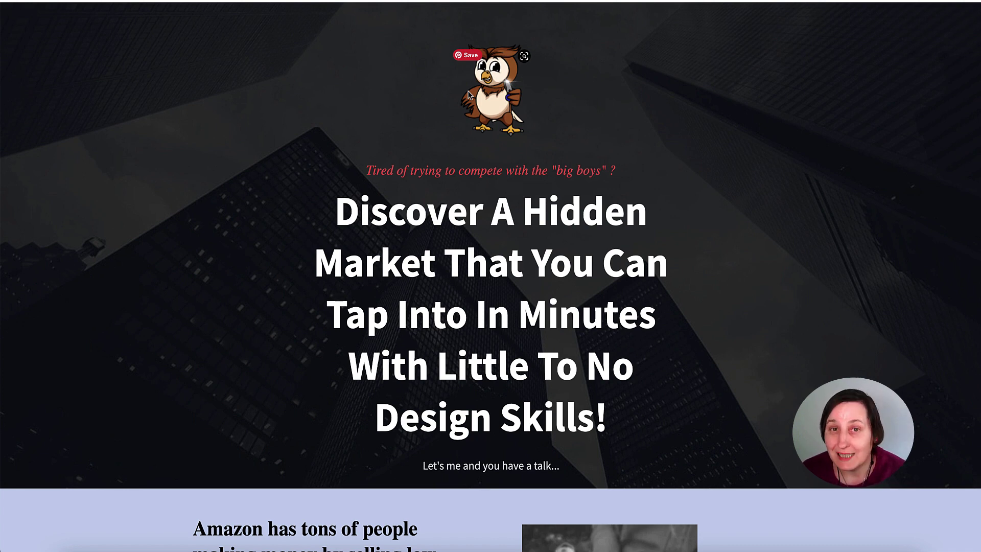
Step: Scroll past Unrestricted Rights to the 'So what do you get?' list and 30-day money-back guarantee
scroll(564, 185, down, 3)
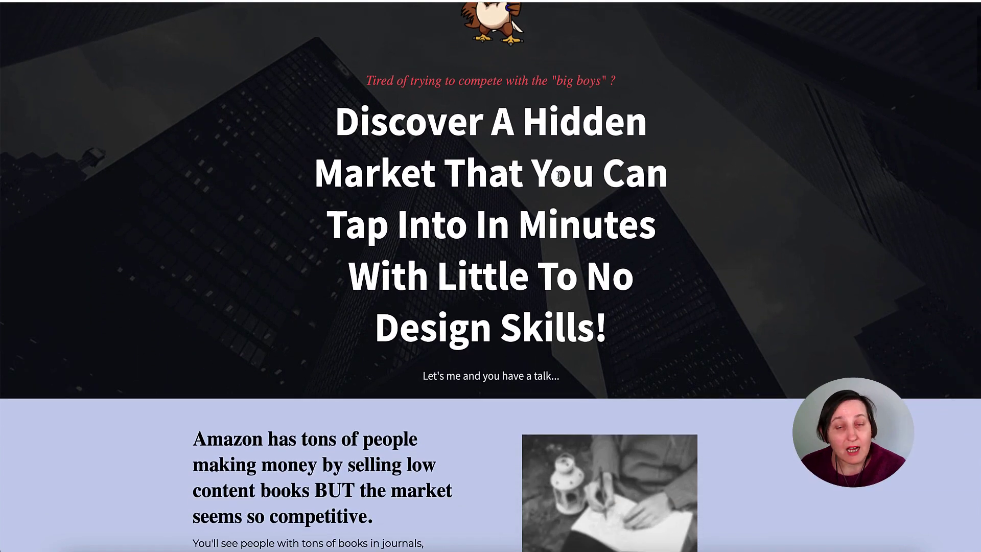
scroll(564, 186, down, 6)
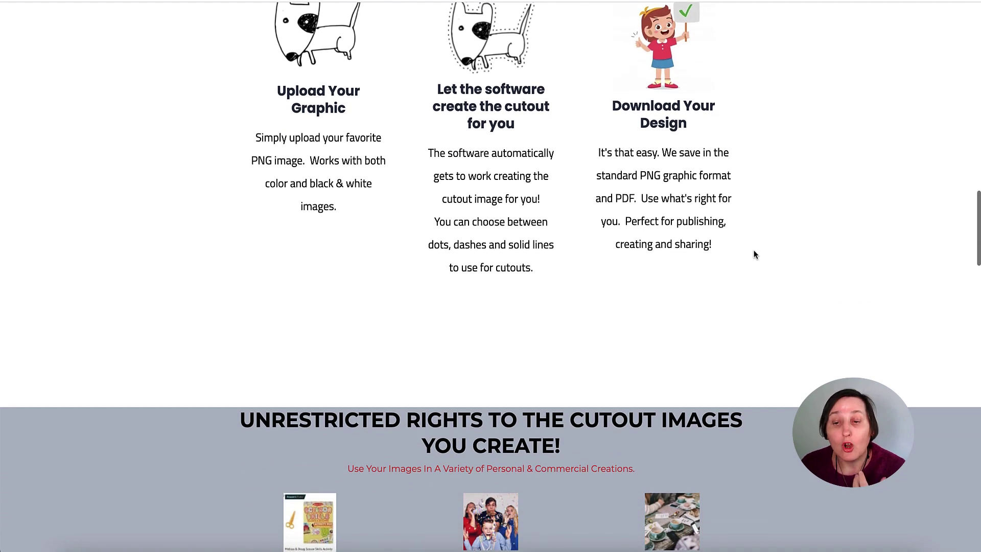
scroll(754, 254, down, 7)
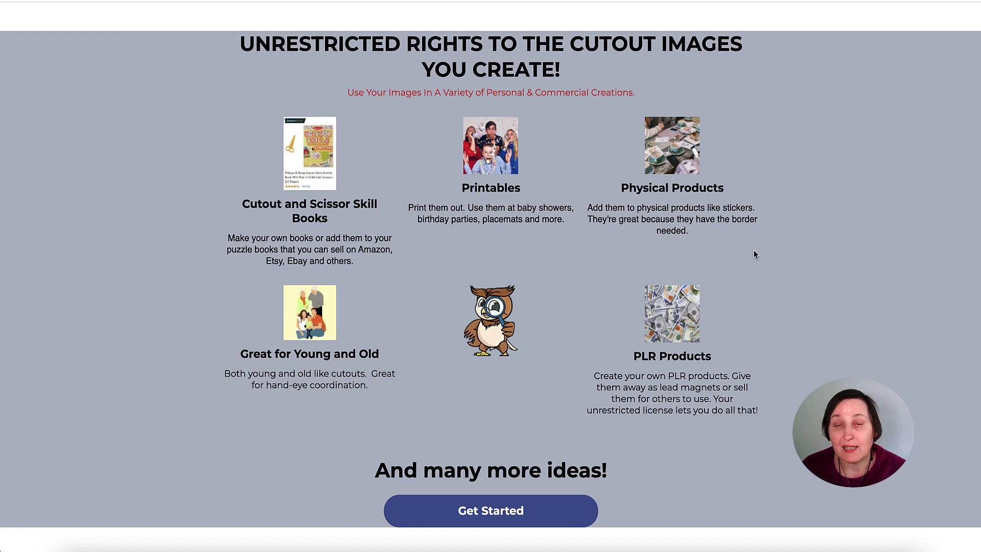
scroll(491, 276, down, 10)
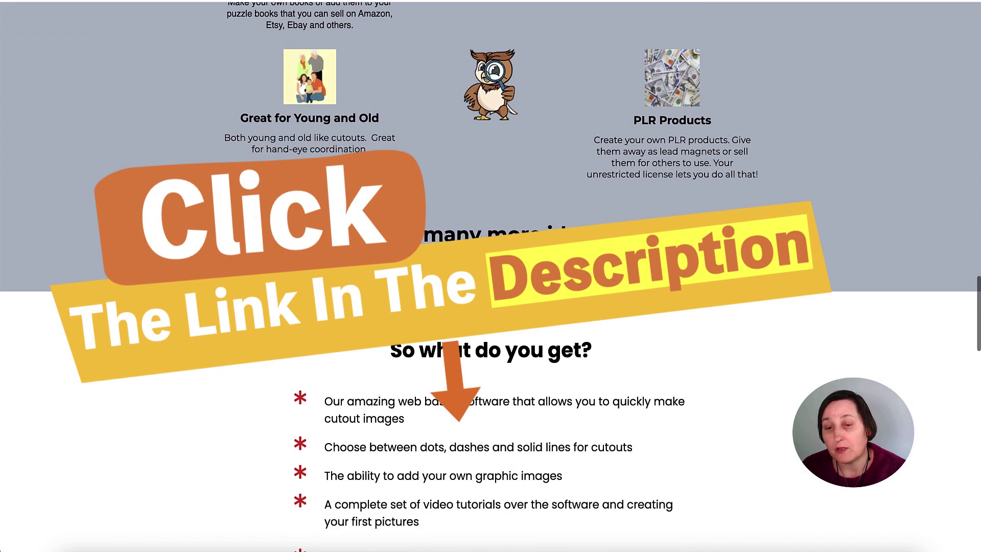
scroll(491, 276, down, 1)
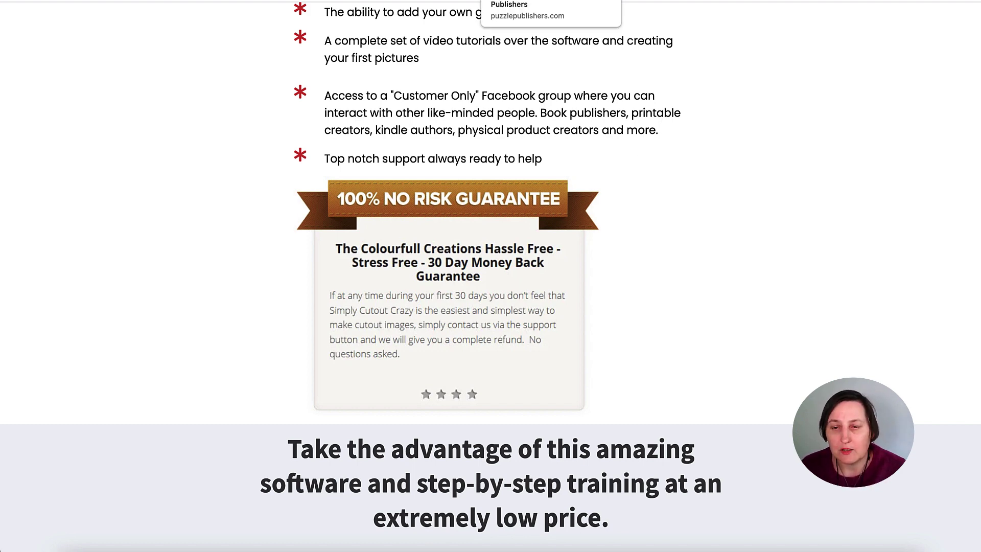
Step: Load Car D.png into the Puzzle Publishers cutout tool so the tractor gets a dashed outline
click(542, 1)
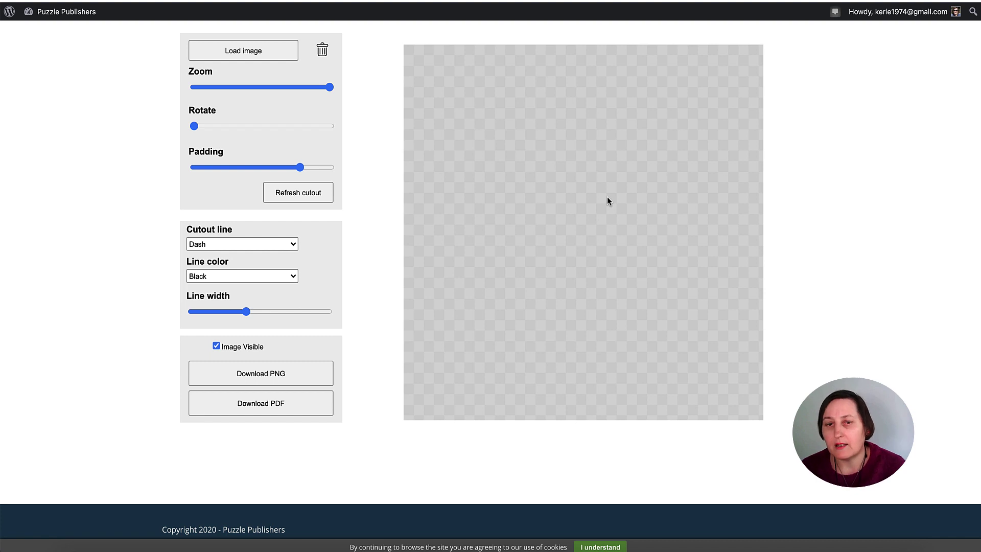
click(252, 60)
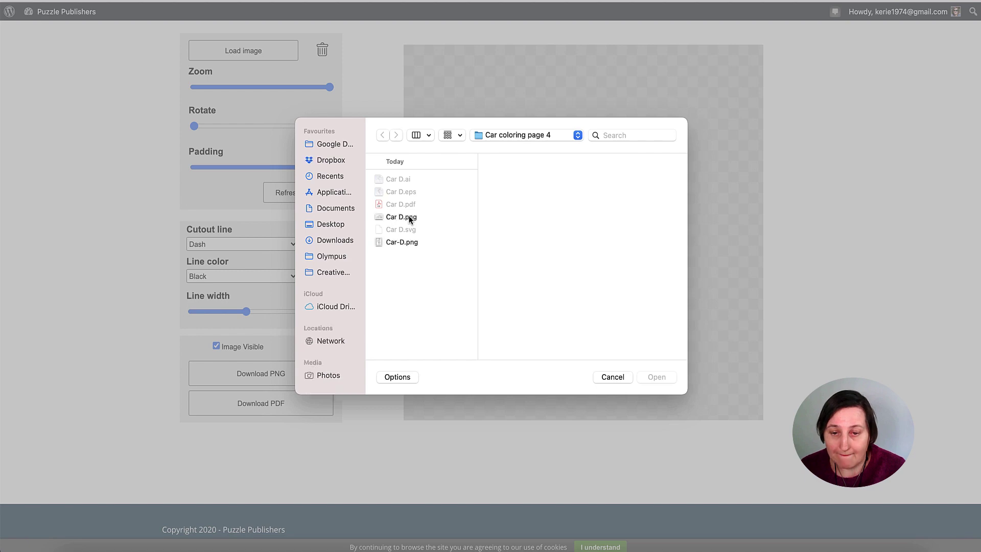
click(410, 218)
click(657, 377)
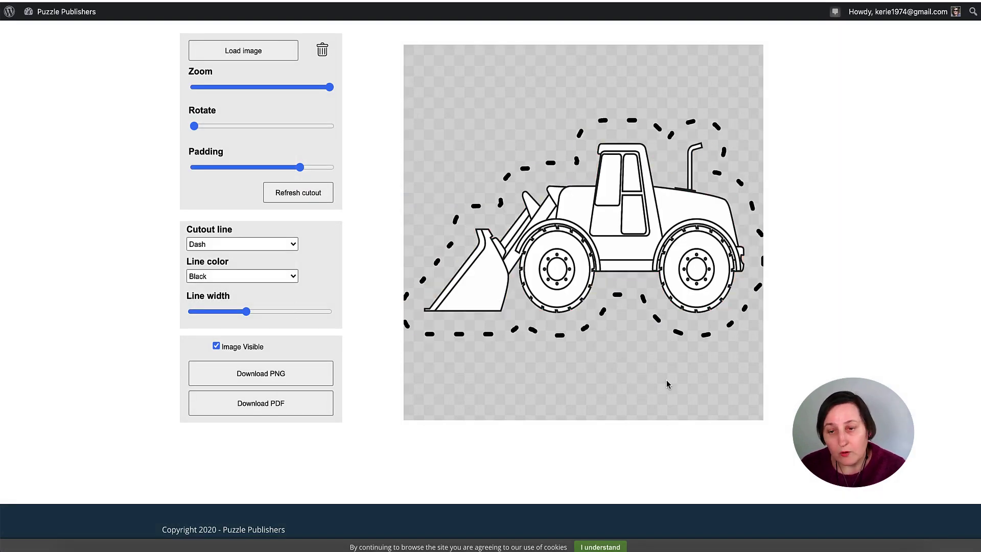
Step: Reduce the tractor's padding to about 15 and refresh the cutout line
click(299, 168)
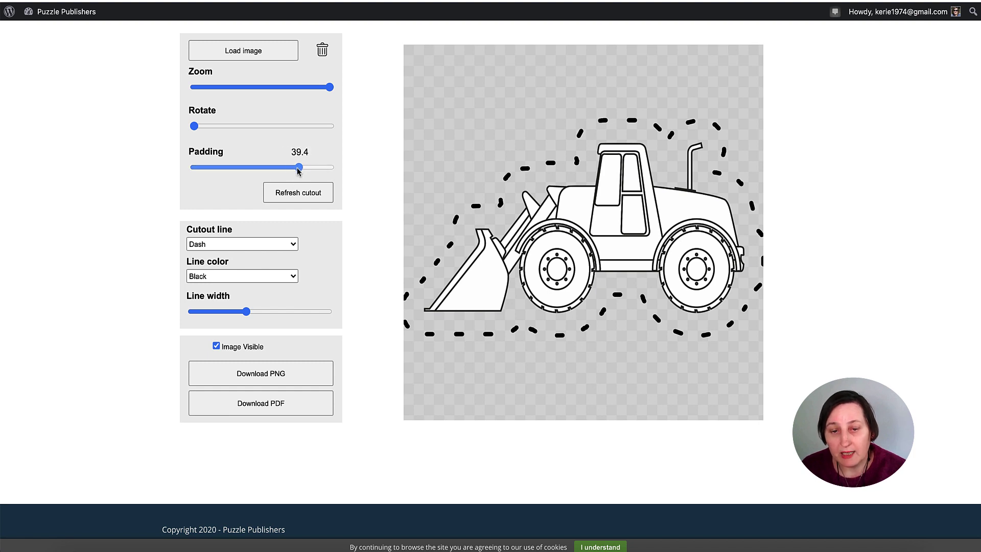
drag(298, 171, 232, 171)
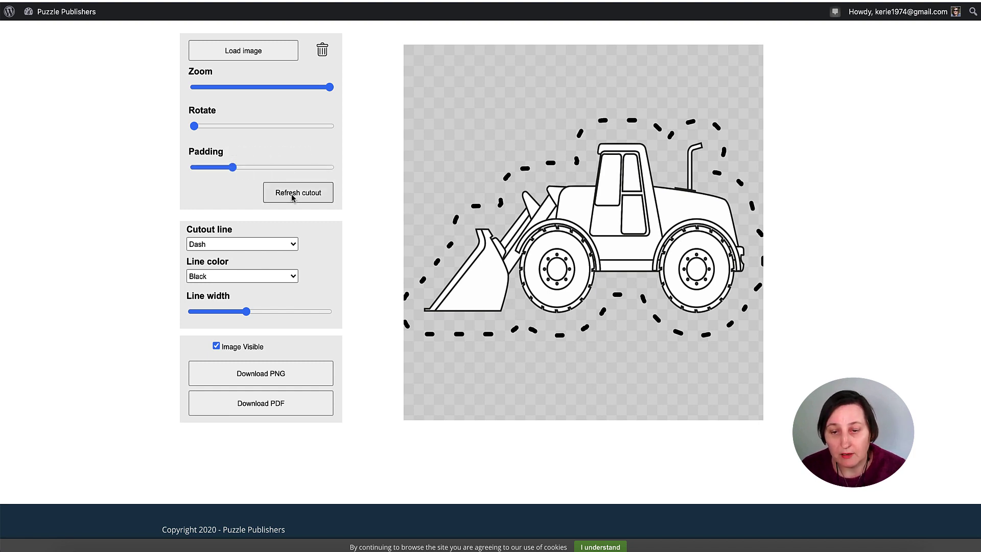
click(292, 198)
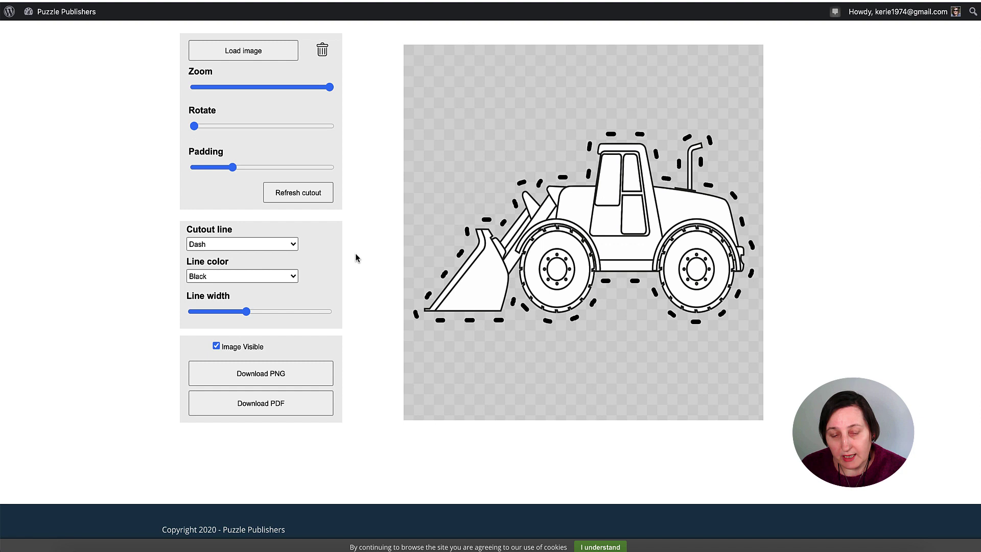
Step: Try Dot and Solid outline styles, thin the line width, then return to Dash
click(267, 246)
click(268, 230)
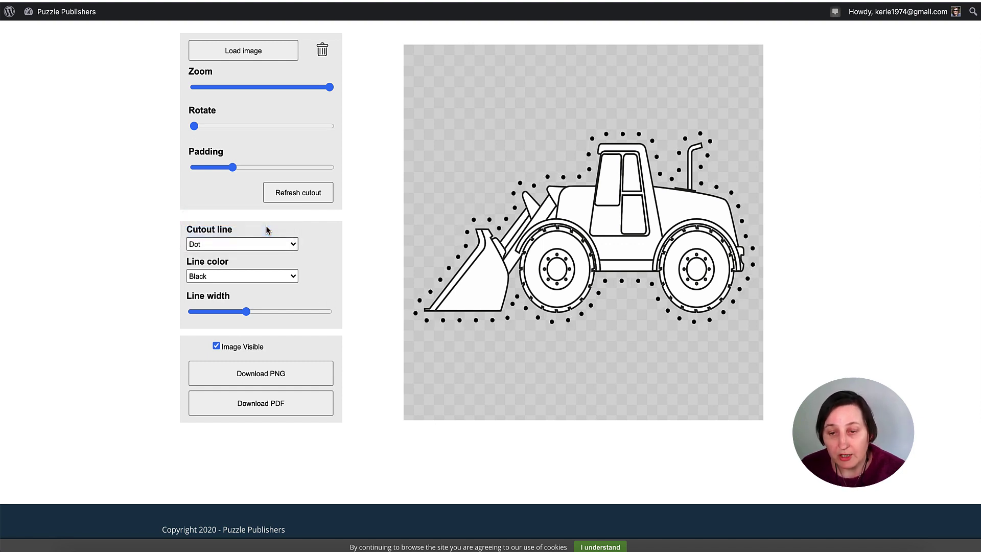
drag(246, 311, 223, 308)
click(270, 247)
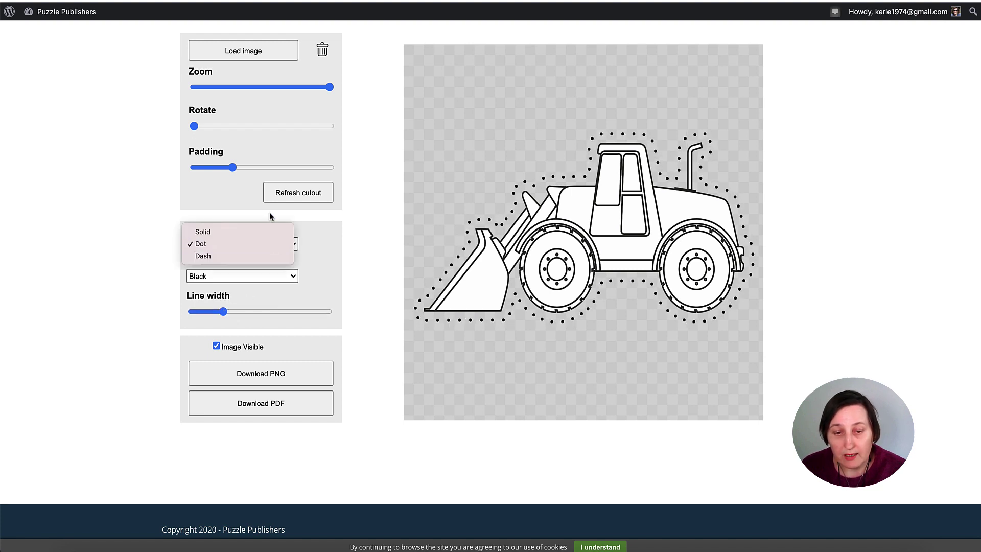
click(264, 232)
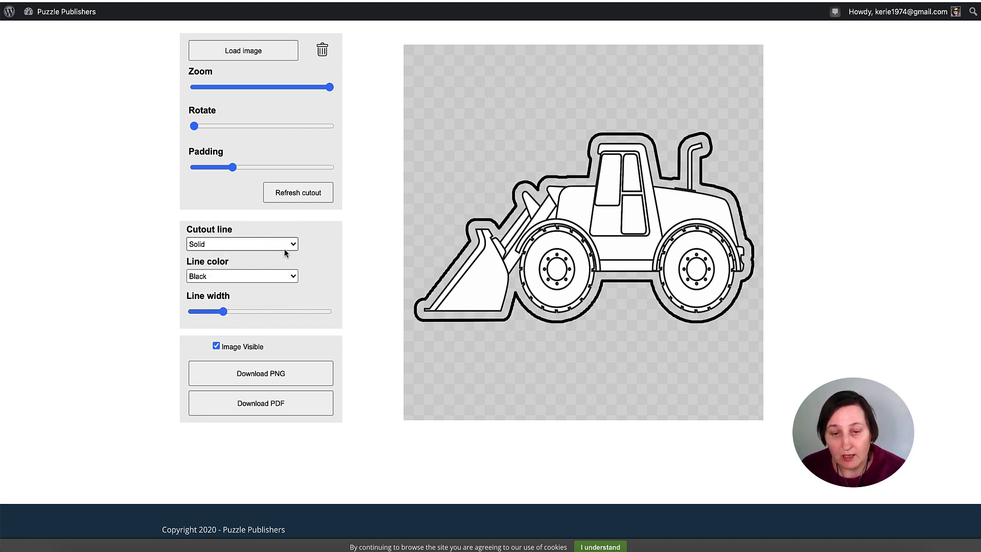
click(276, 245)
click(270, 268)
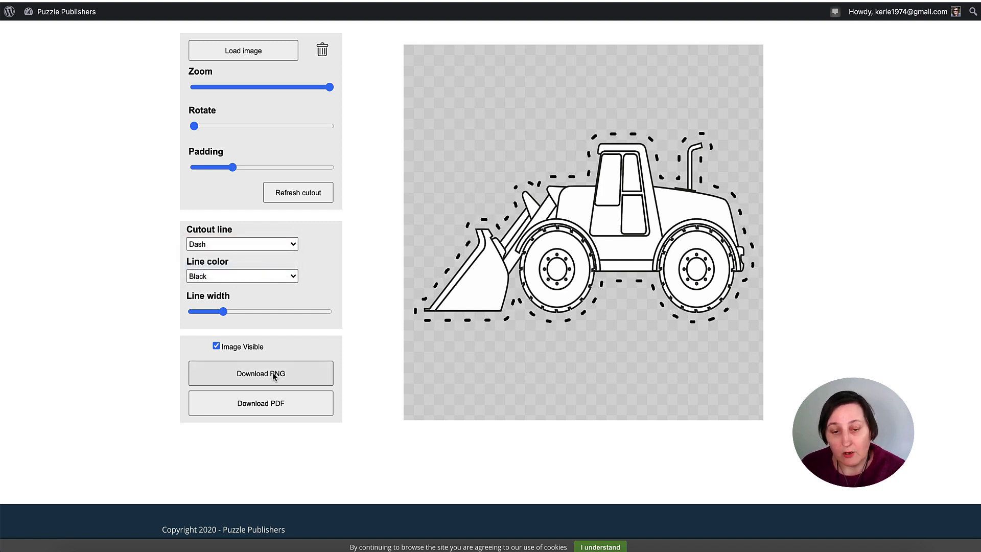
Step: Toggle Image Visible off and on, download the tractor cutout as PNG, and close the previews
click(216, 347)
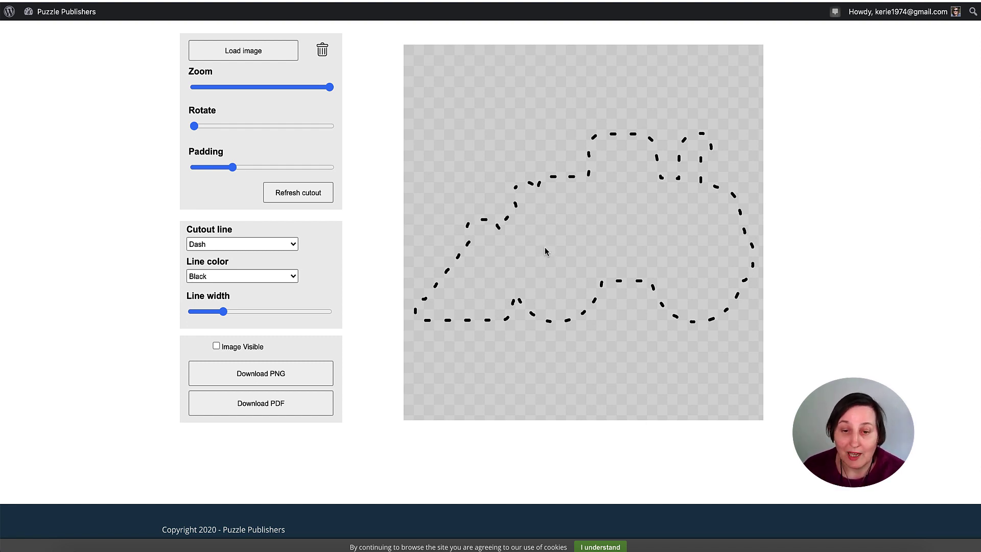
click(217, 346)
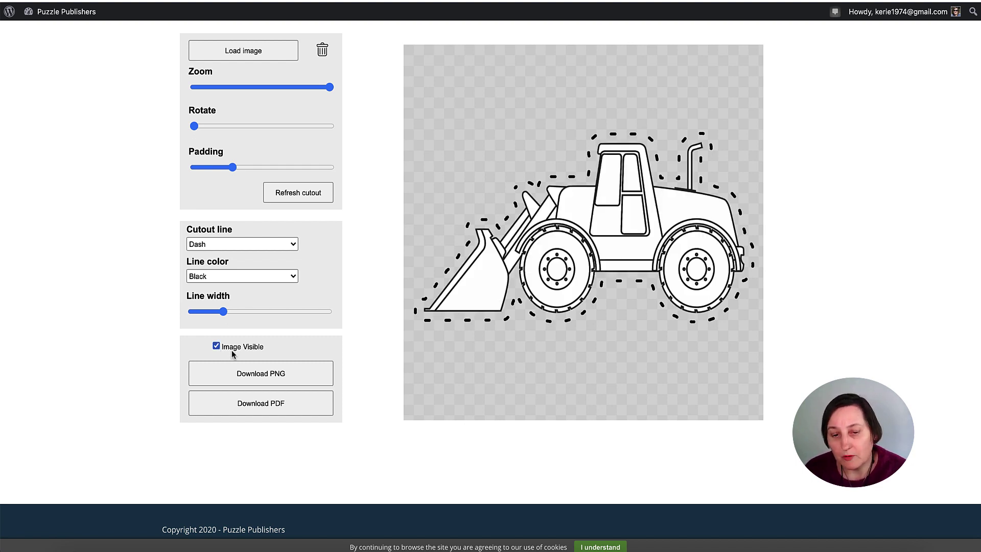
click(286, 375)
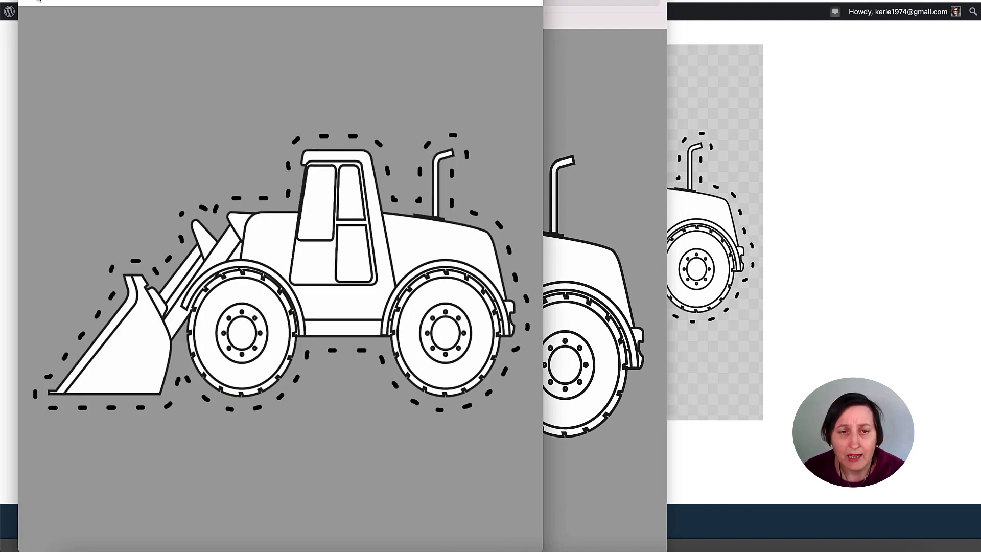
click(33, 1)
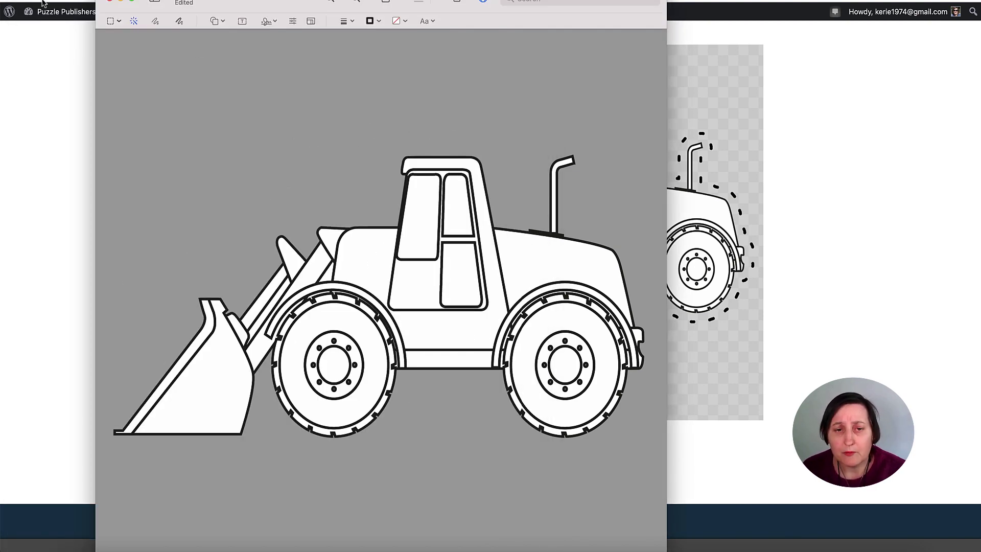
click(110, 1)
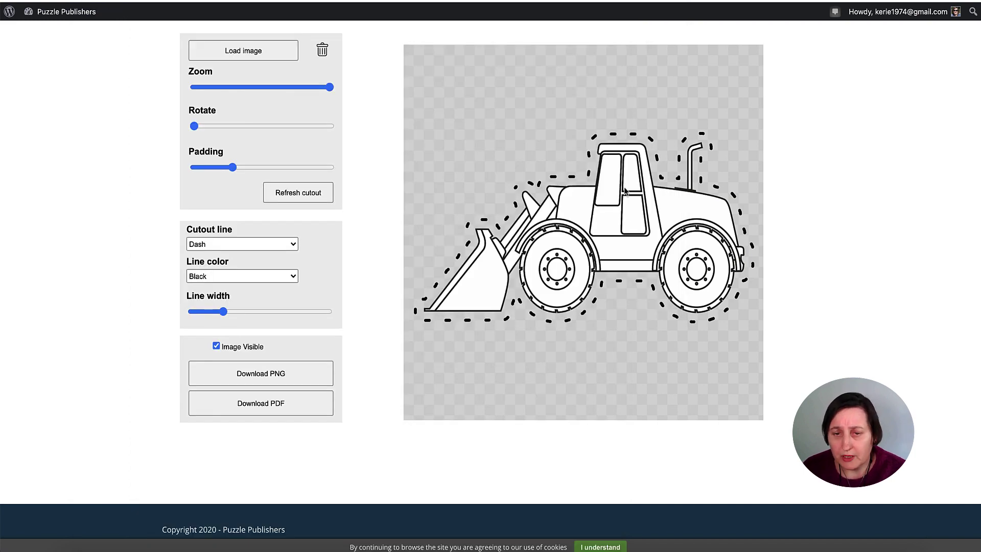
Step: Trash the tractor image, then browse to Car coloring page 2 and cancel without loading
click(322, 50)
click(241, 51)
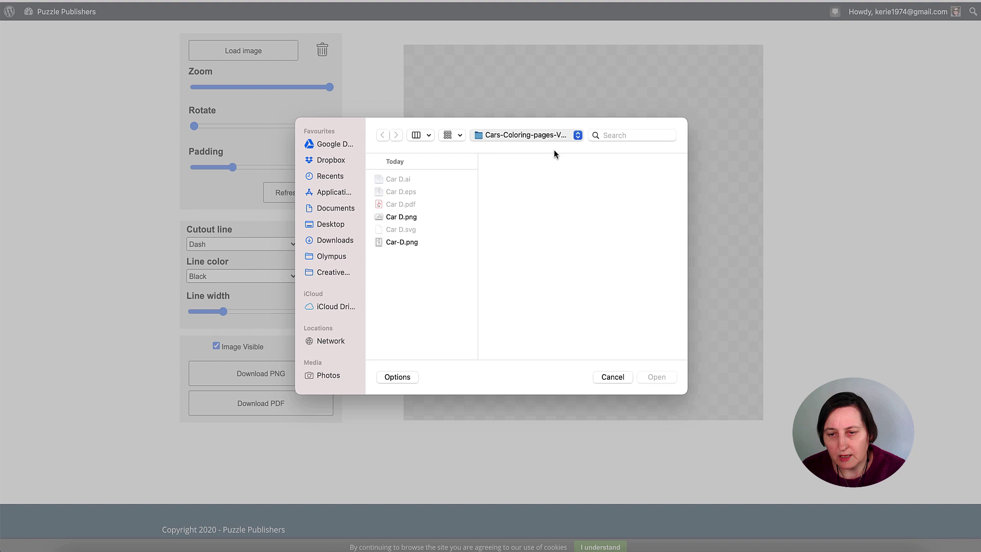
click(621, 191)
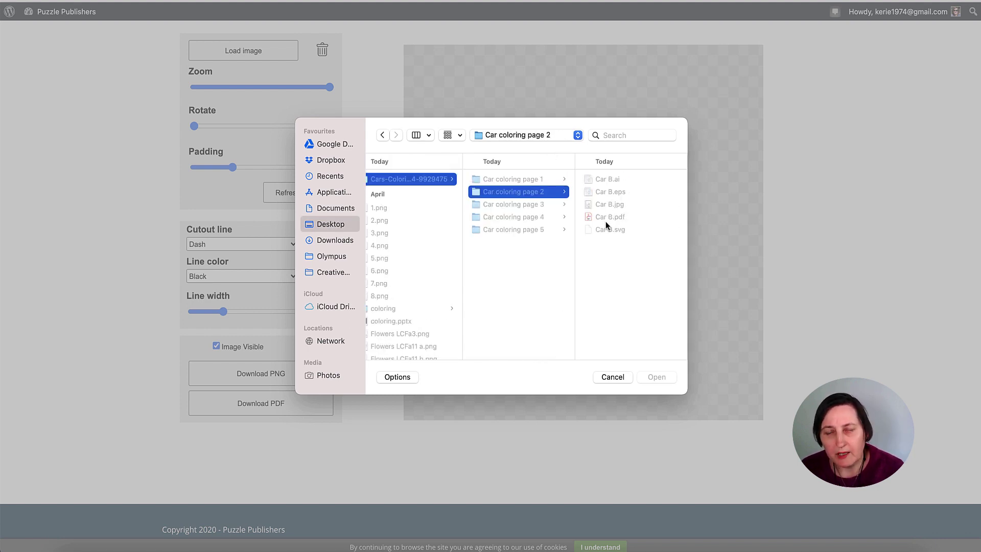
click(614, 378)
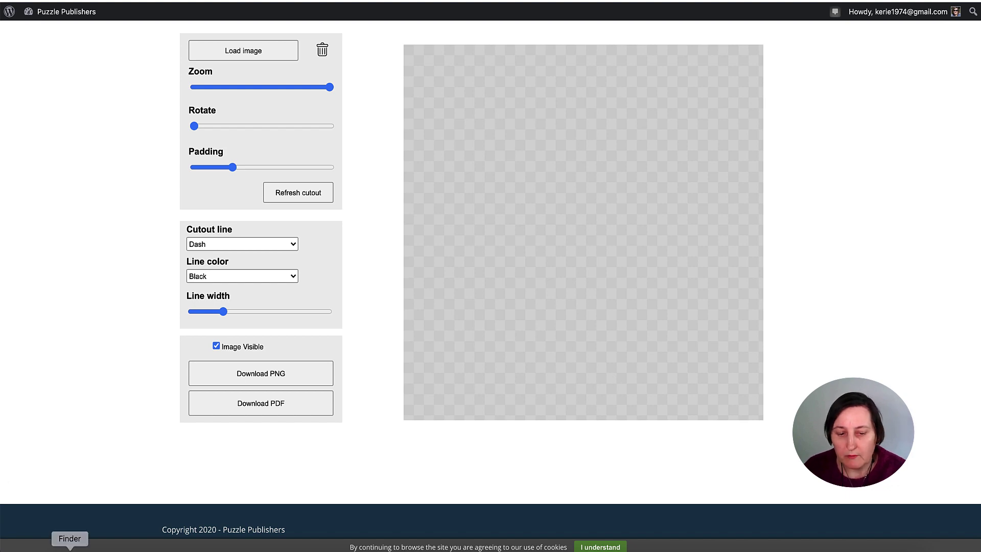
Step: Open Car C.jpg from the Car coloring page 3 folder with Preview
click(70, 544)
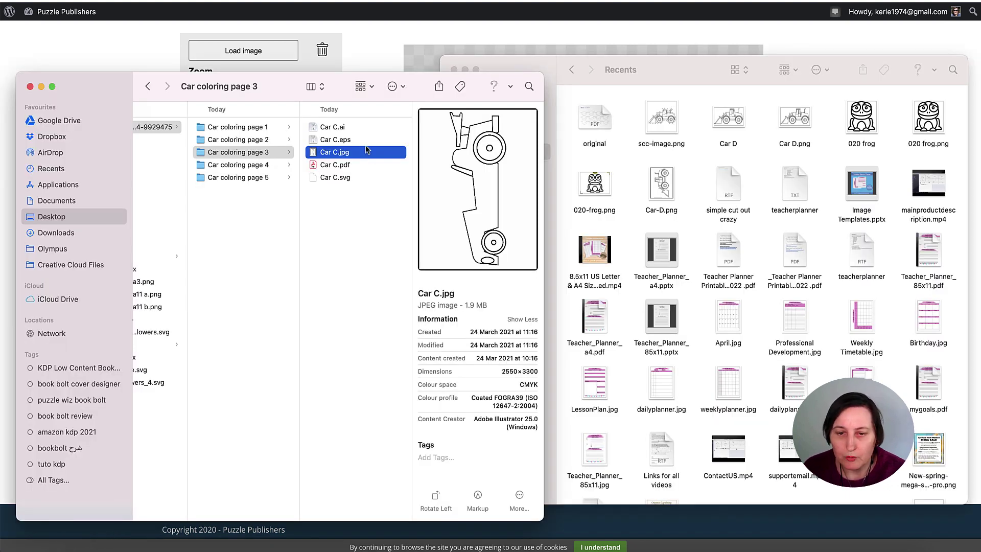
right_click(345, 154)
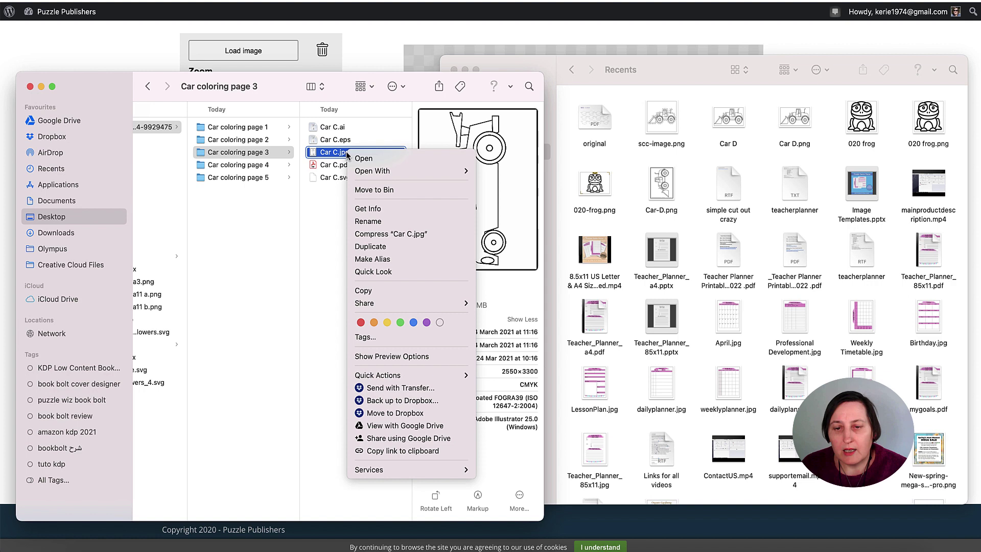
mouse_move(412, 171)
click(525, 171)
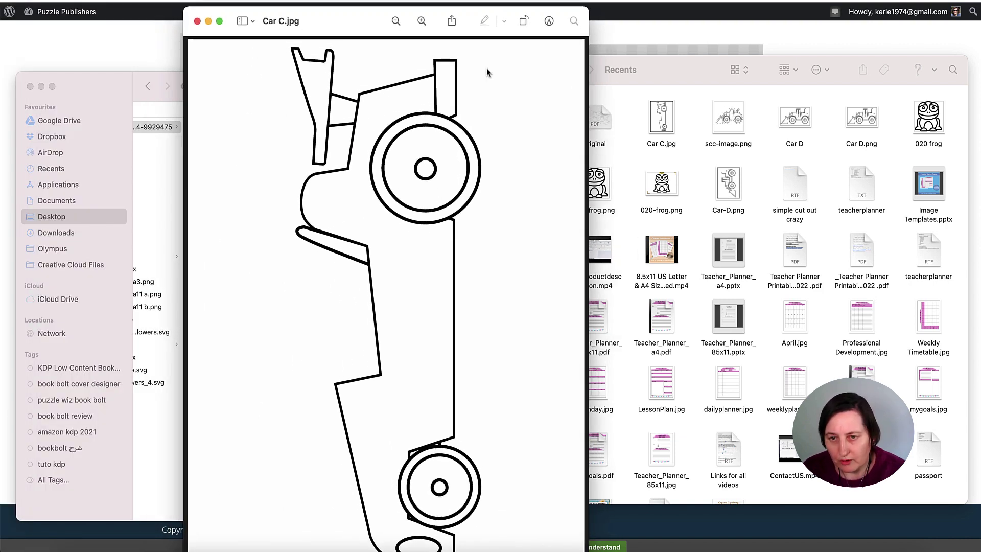
Step: Resize the Car C.jpg window, show markup tools, and select a rectangle around the car
drag(580, 13, 565, 0)
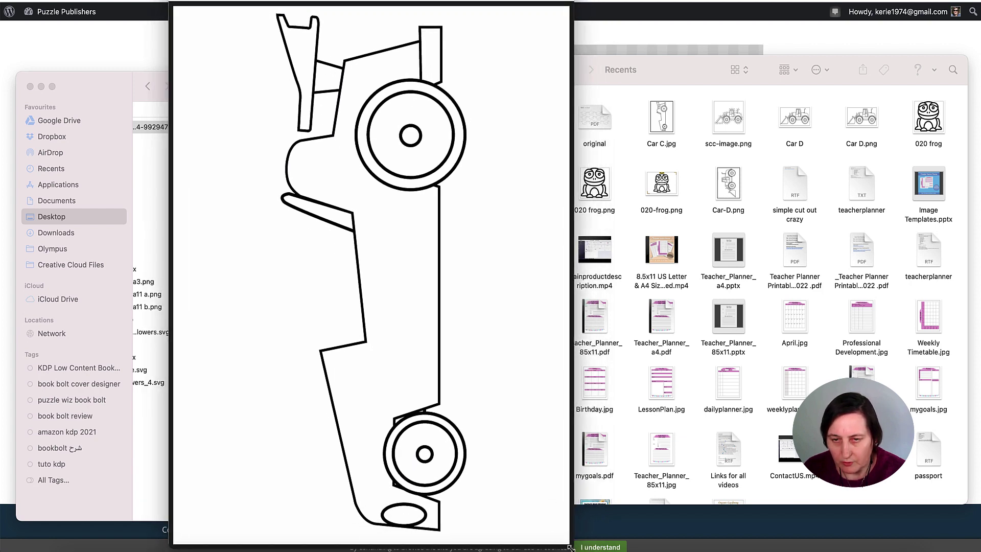
drag(570, 548, 454, 415)
drag(441, 5, 516, 50)
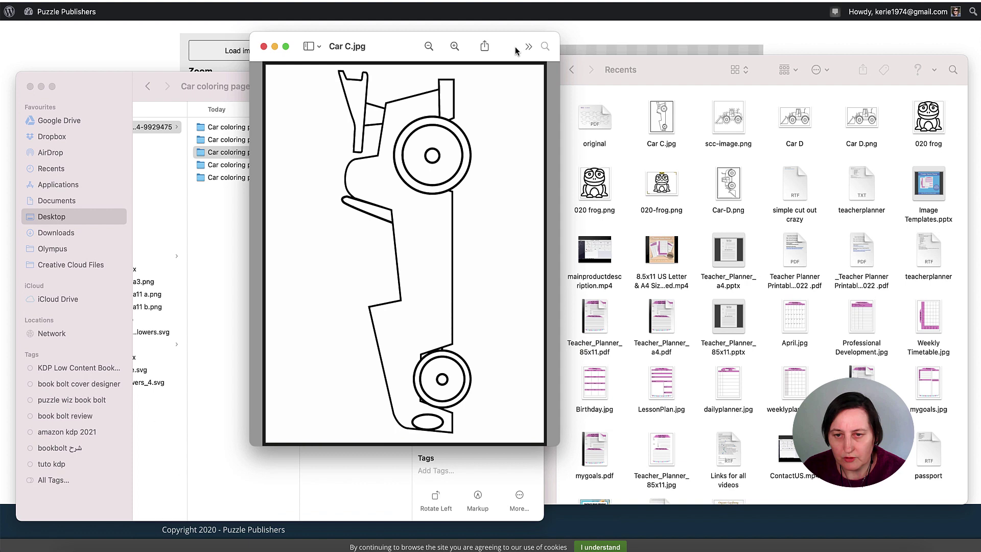
drag(558, 445, 688, 481)
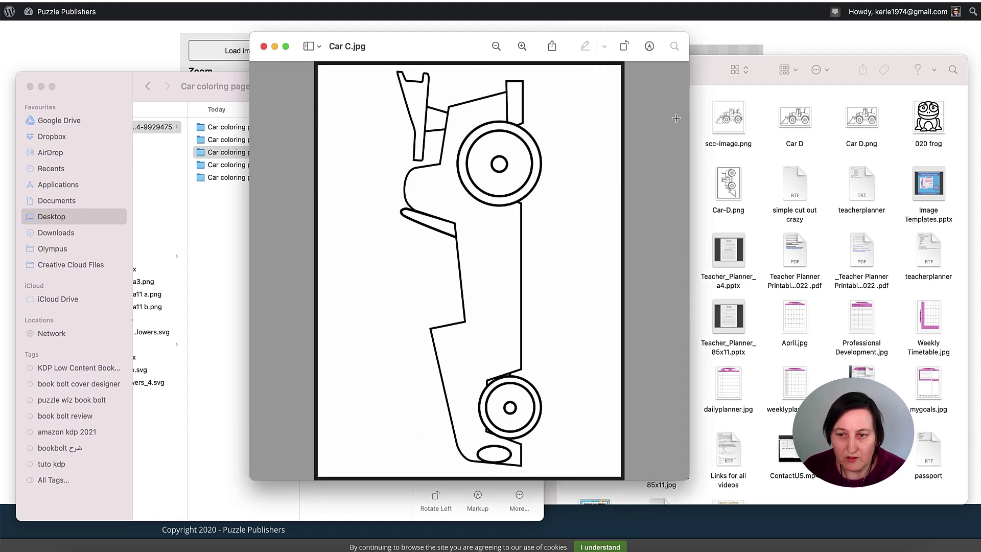
click(645, 46)
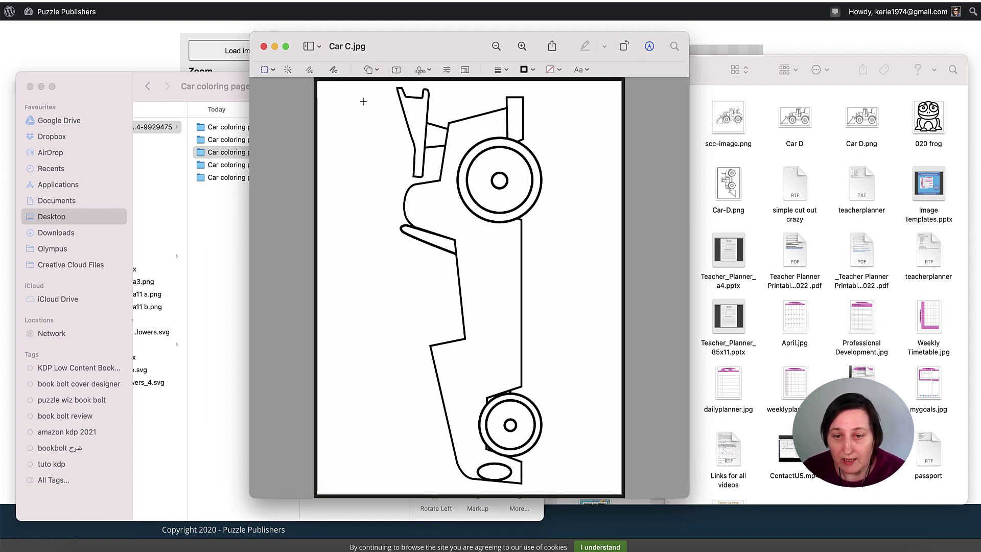
drag(374, 83, 562, 488)
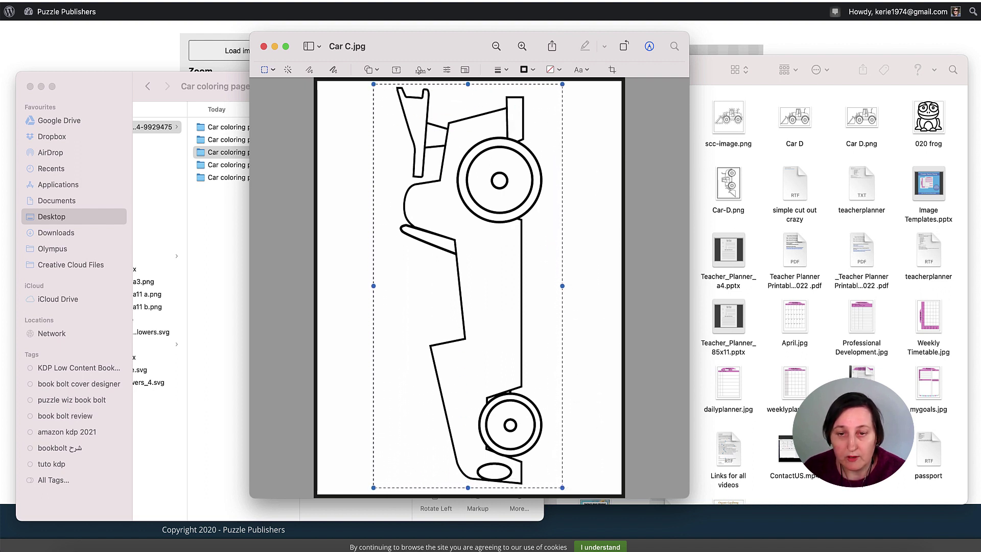
Step: Crop the image to the selected car and rotate it 90° right
click(168, 1)
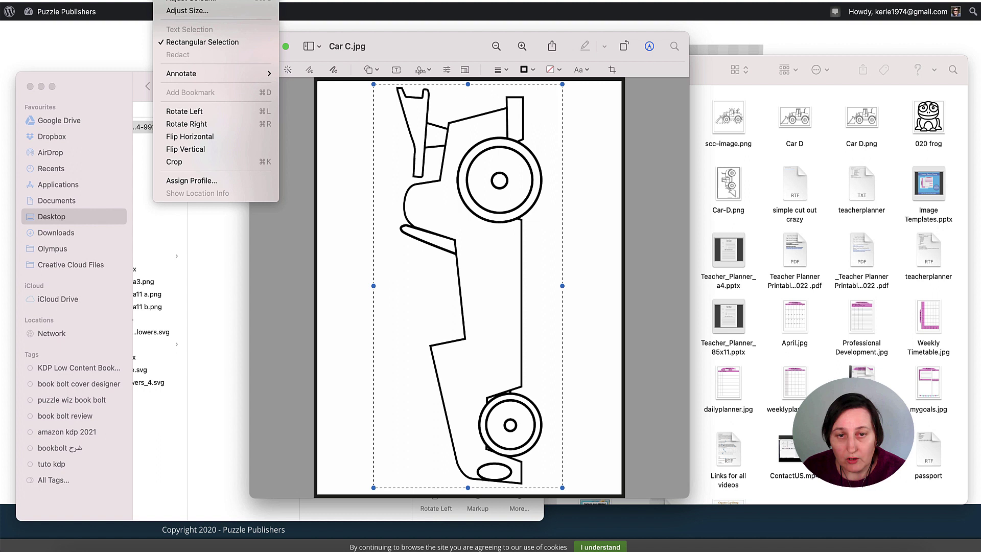
click(190, 161)
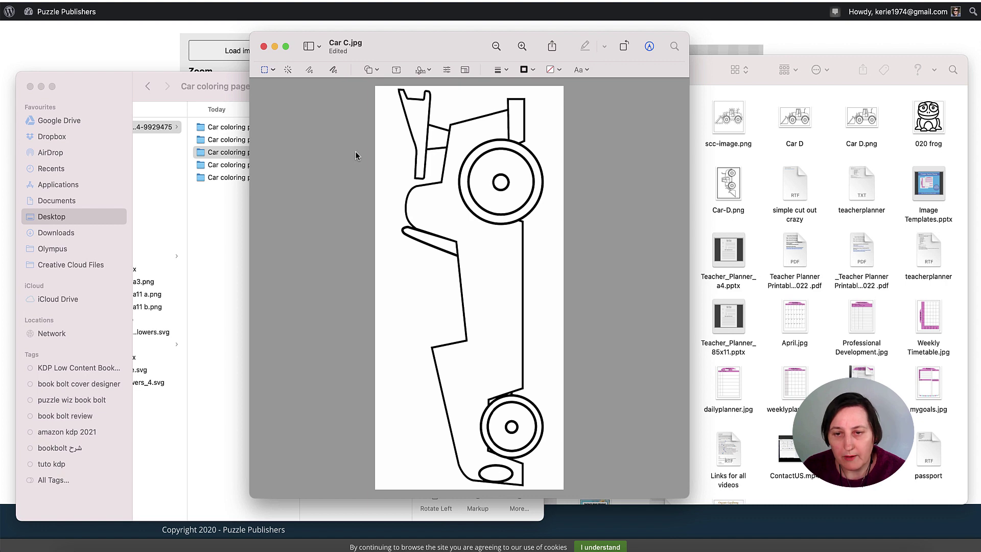
click(168, 1)
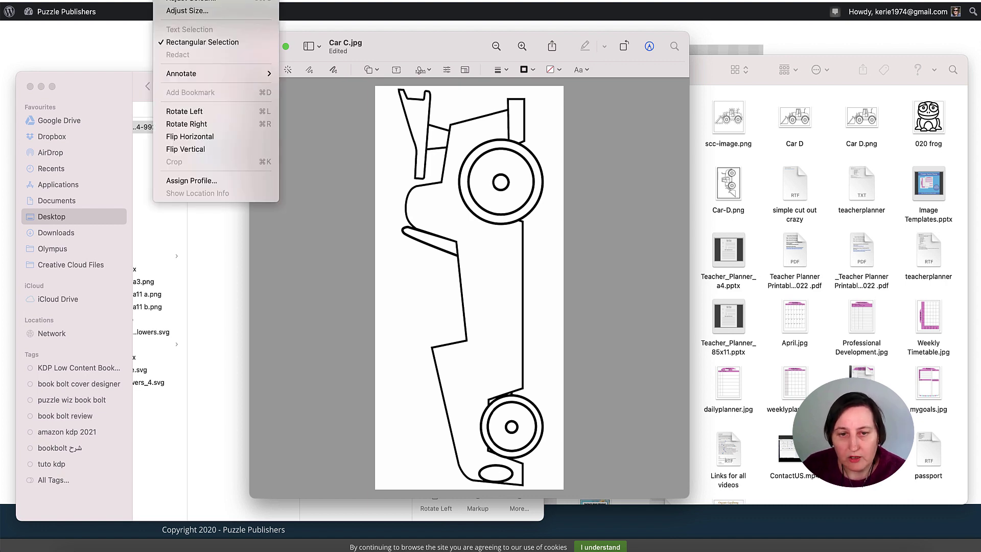
click(225, 126)
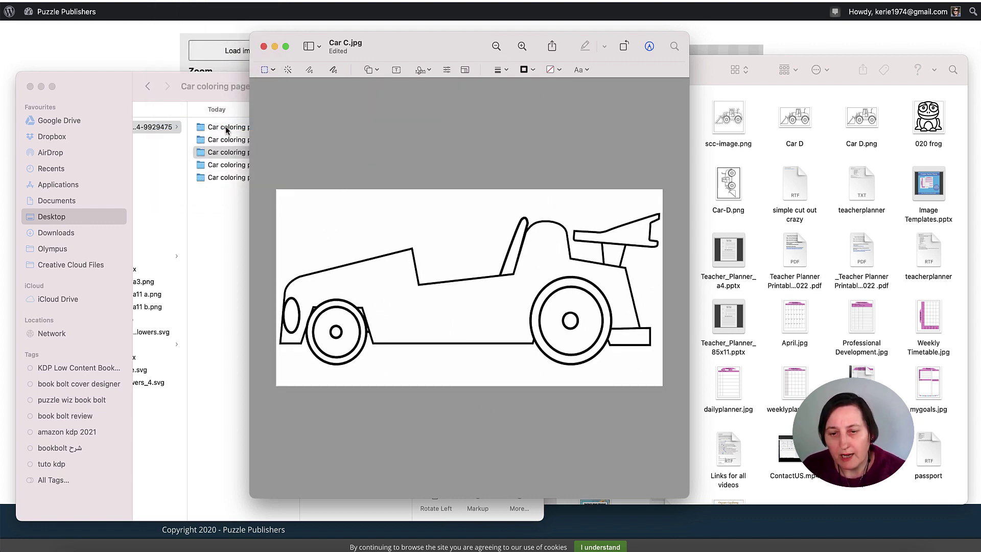
Step: Remove the white background with Instant Alpha and accept converting to PNG
click(288, 71)
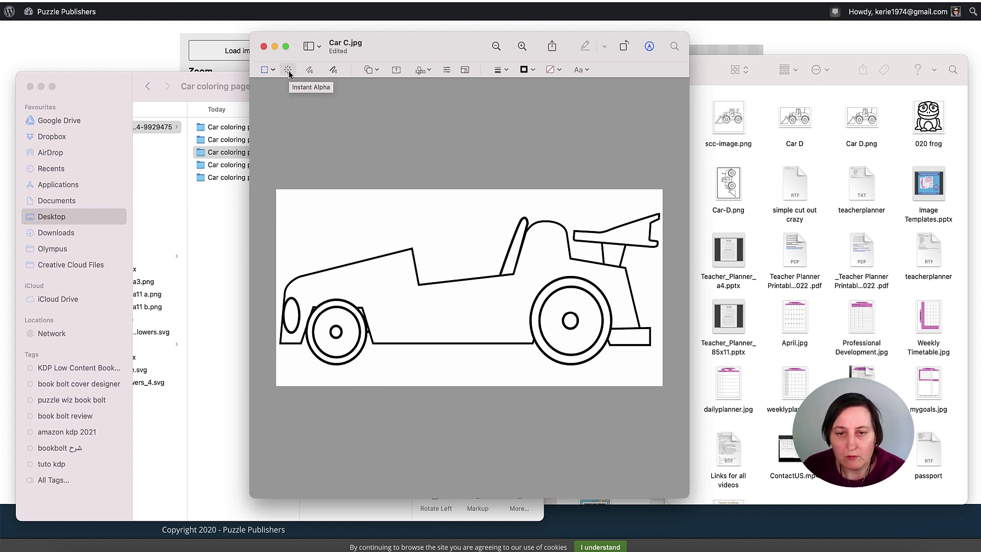
click(288, 71)
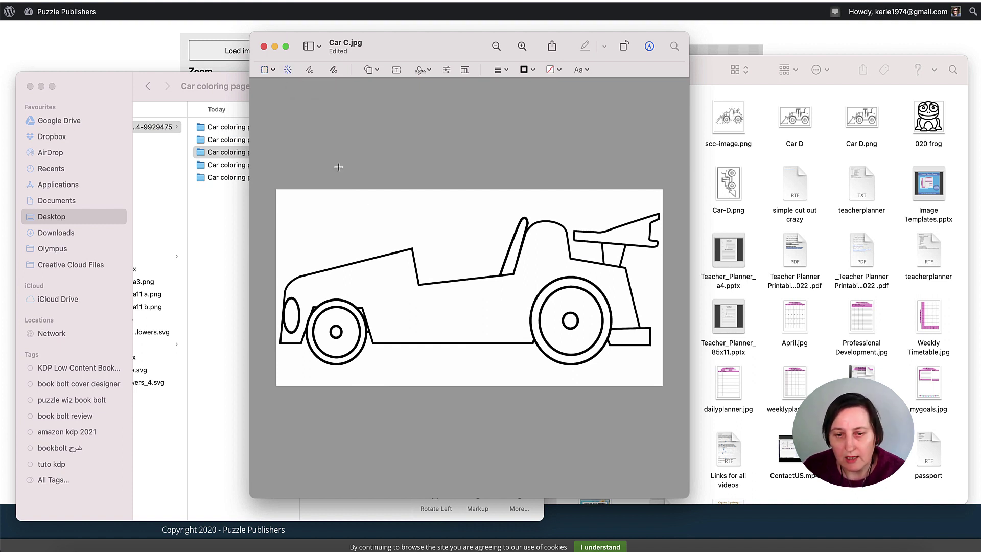
click(351, 212)
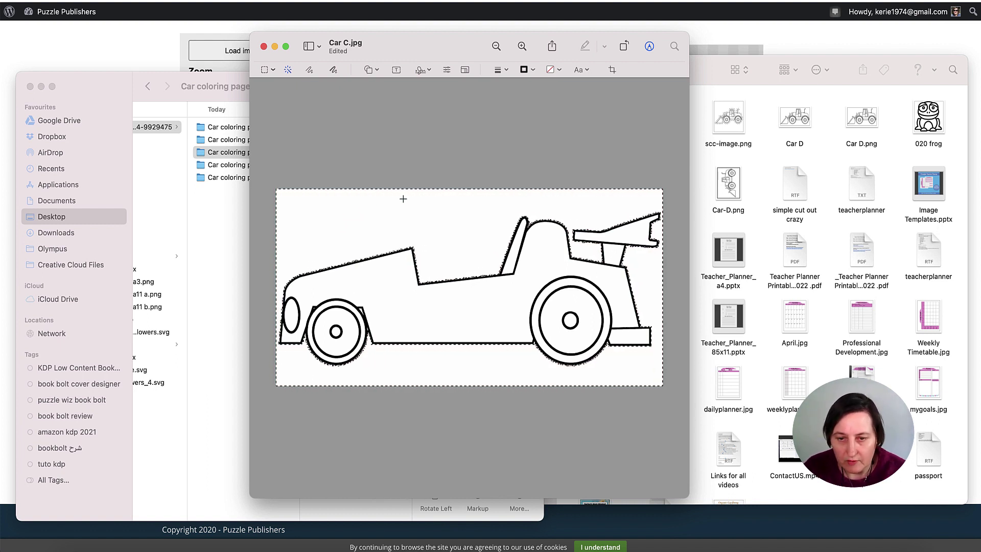
drag(381, 208, 413, 220)
key(Delete)
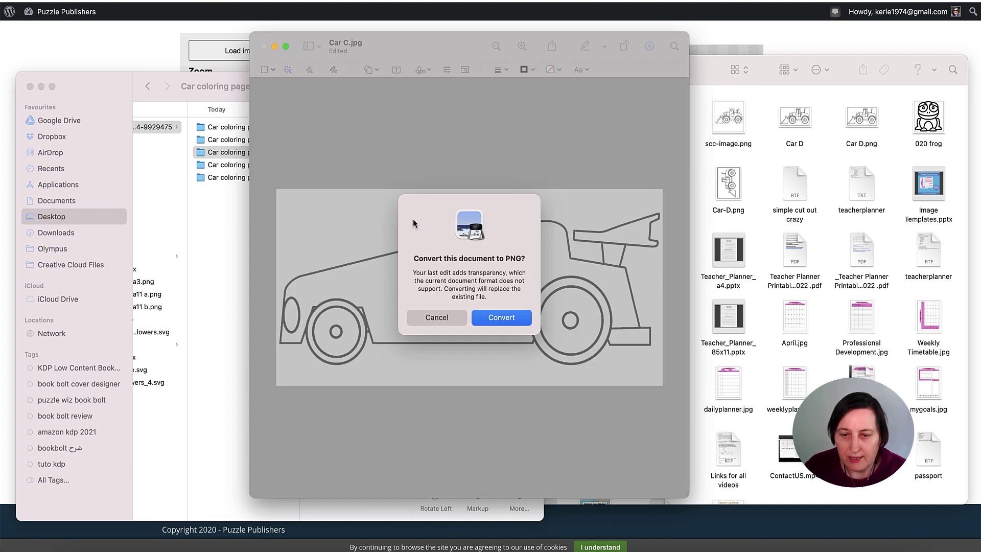
click(501, 318)
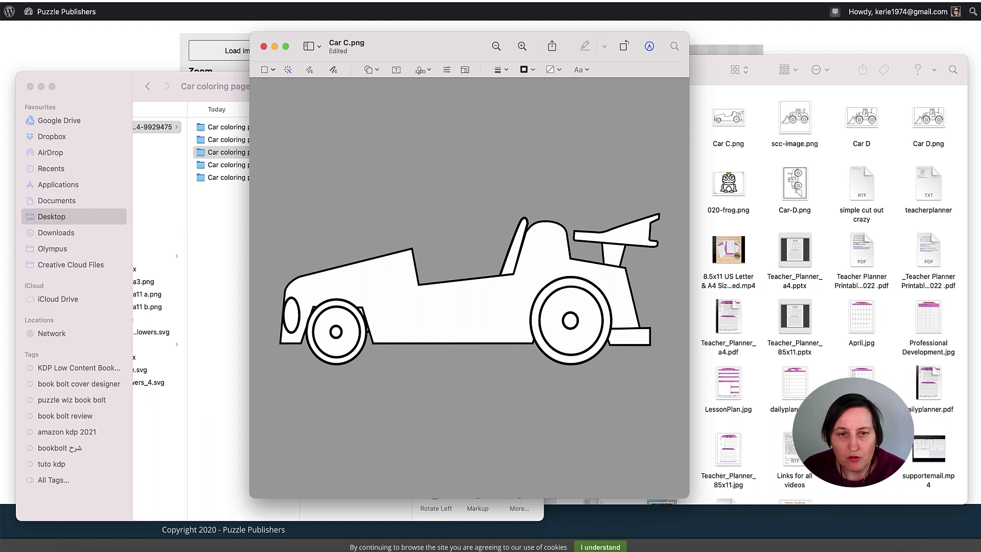
Step: Export the transparent image as Car C.png to Downloads
click(76, 5)
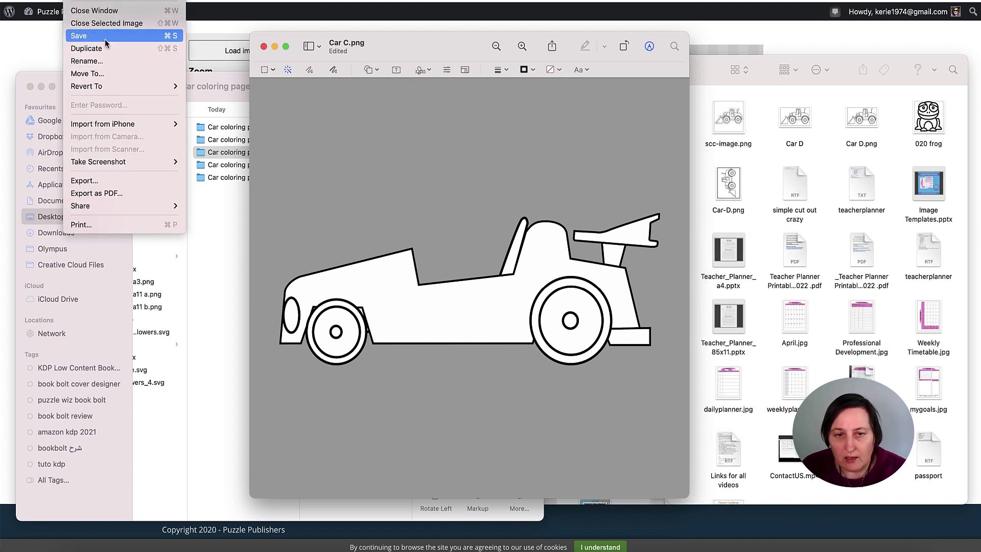
click(117, 181)
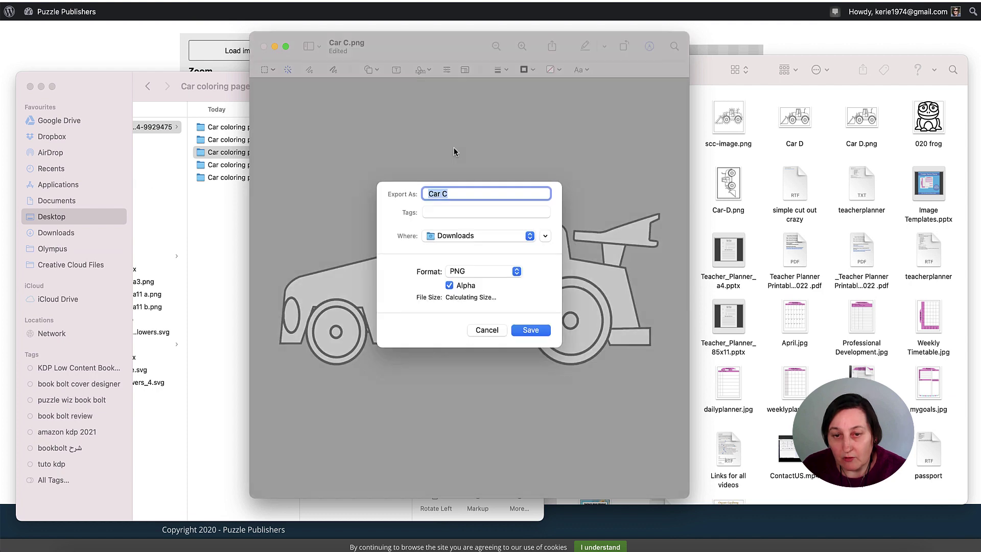
click(537, 333)
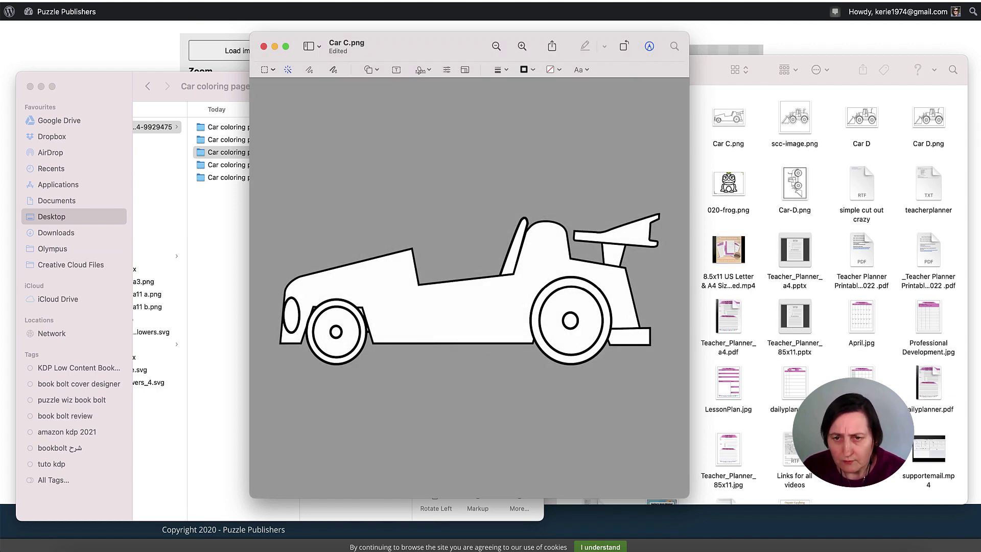
key(super+Tab)
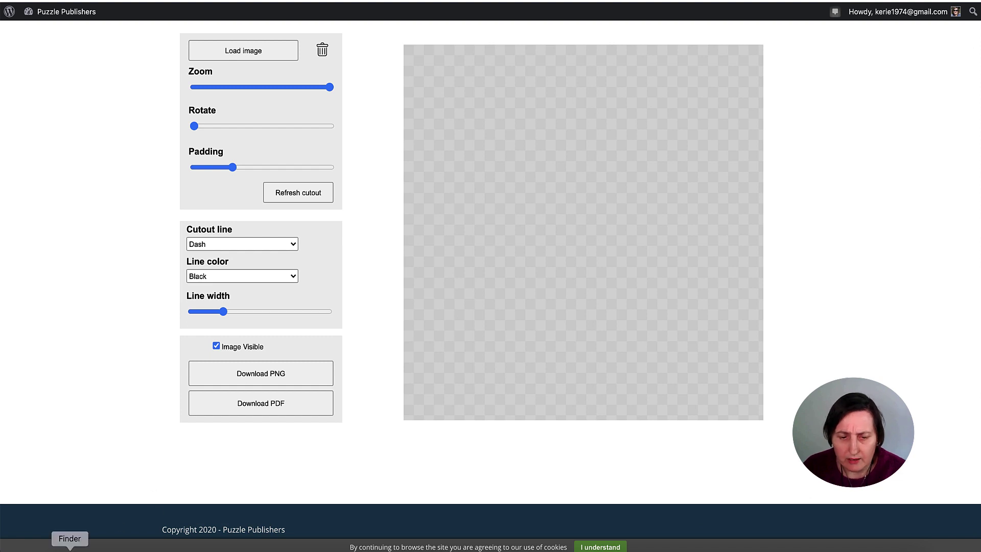
Step: Load Car C.png from Car coloring page 3 and widen the cutout line to 3.0
click(265, 53)
click(513, 205)
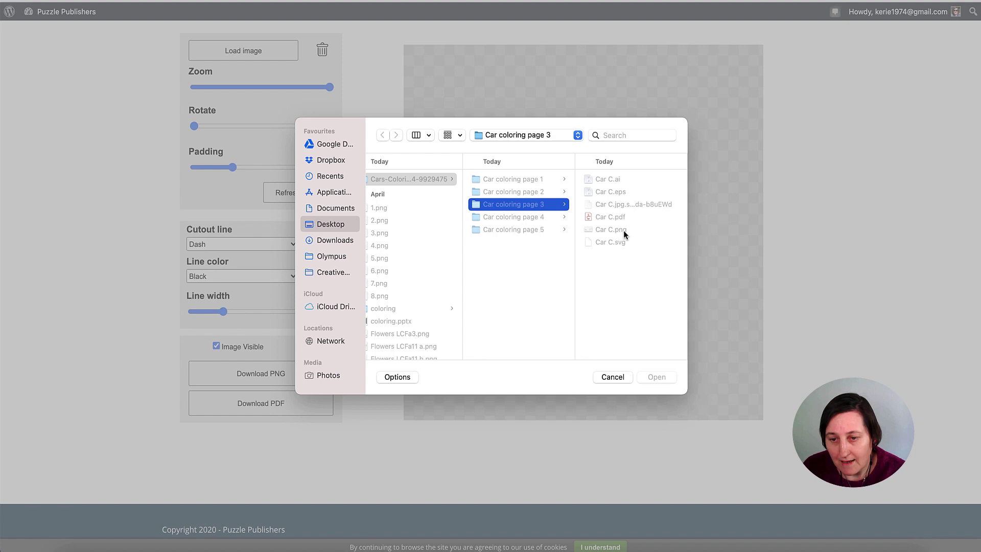
click(623, 230)
click(662, 379)
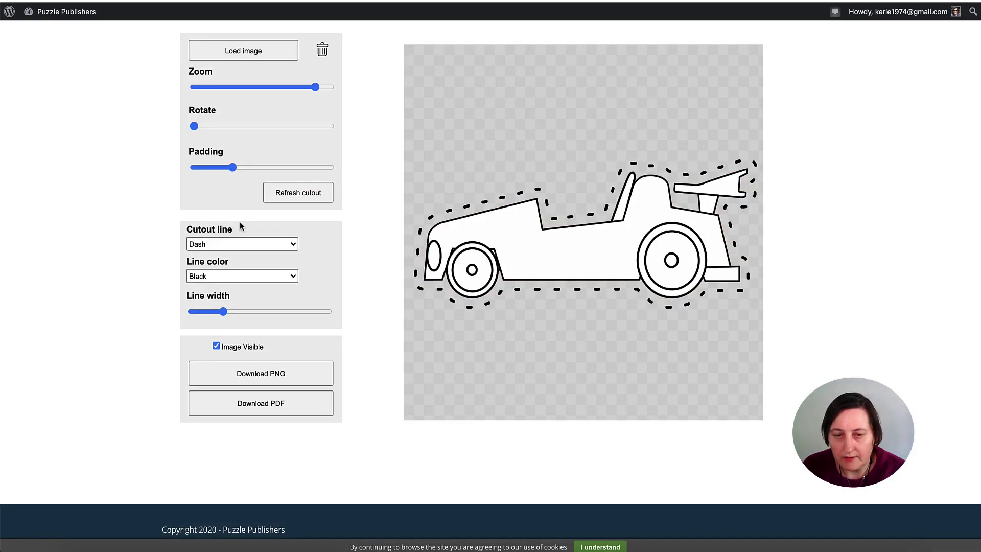
drag(224, 311, 230, 311)
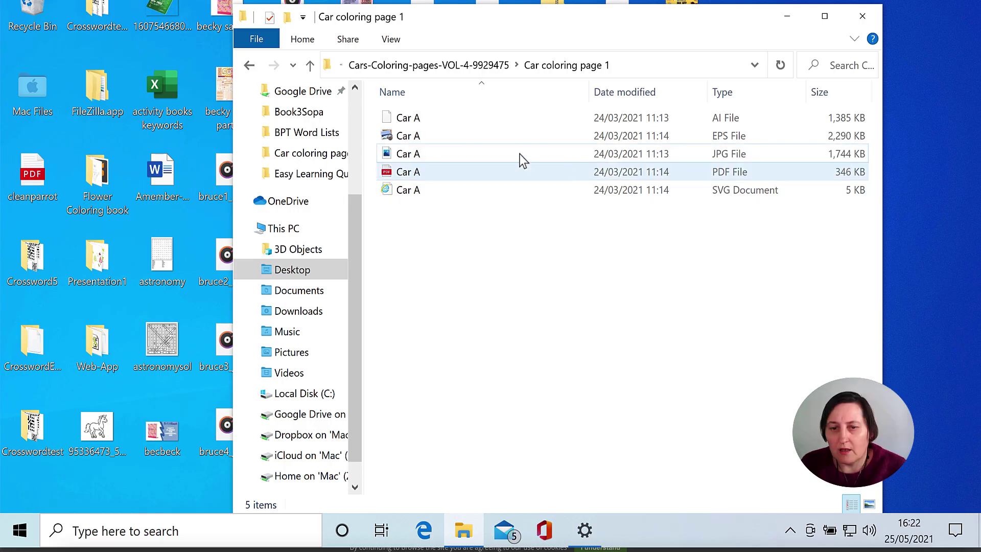
Step: Open Car A.jpg from Car coloring page 1 with Edit with Paint 3D
click(468, 154)
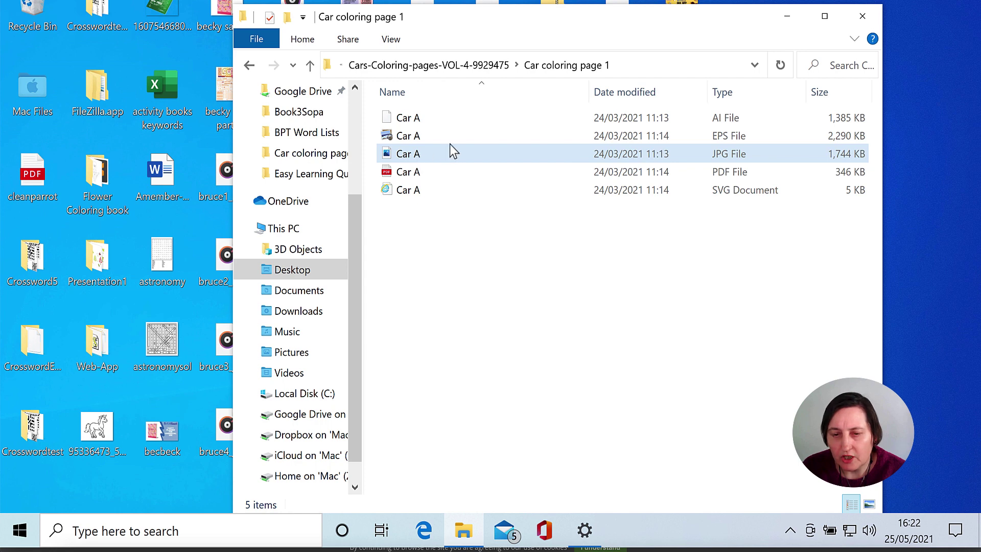
right_click(421, 154)
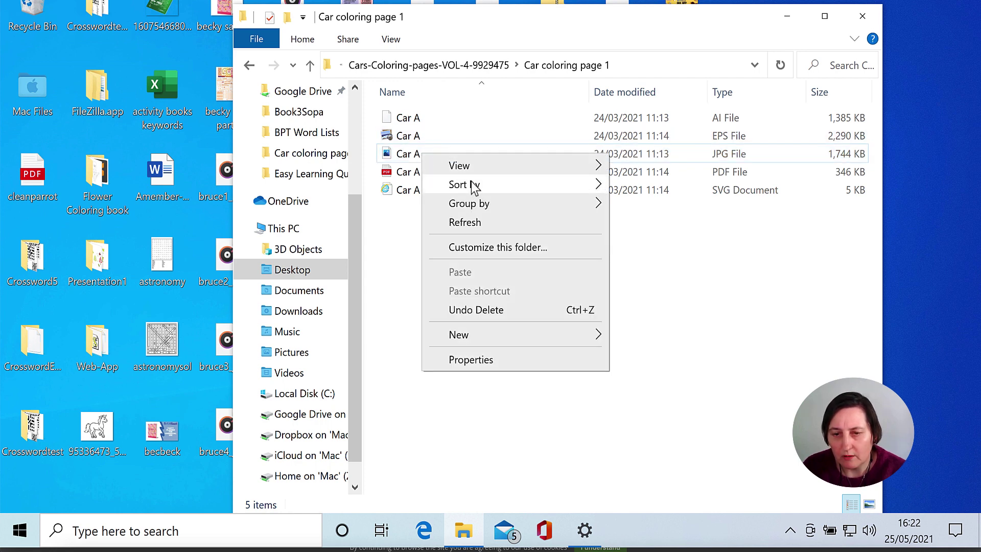
click(411, 154)
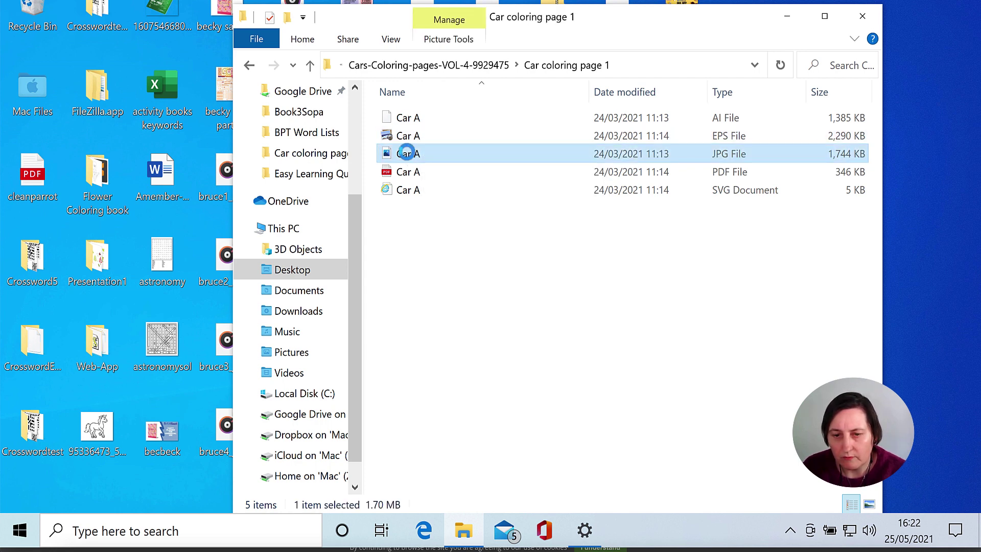
right_click(407, 152)
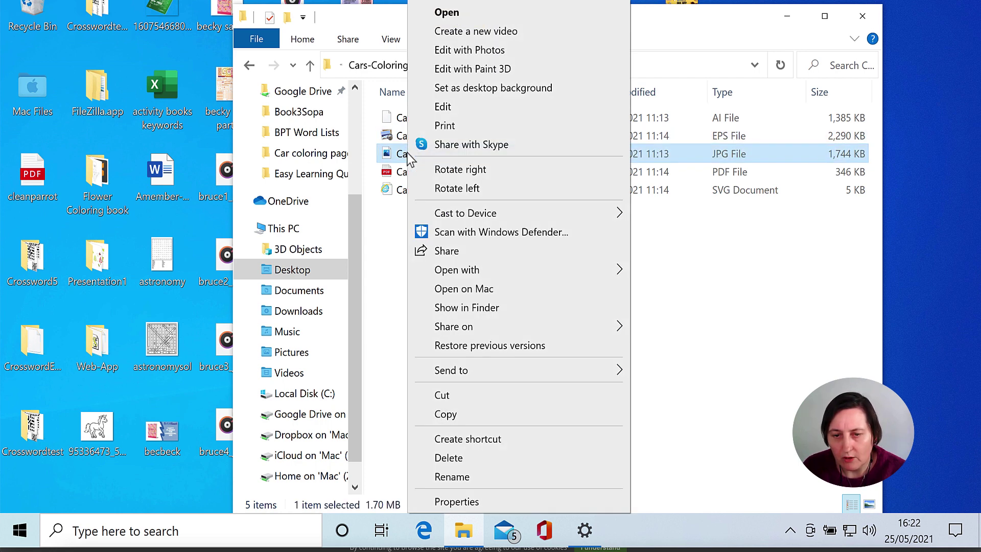
click(484, 69)
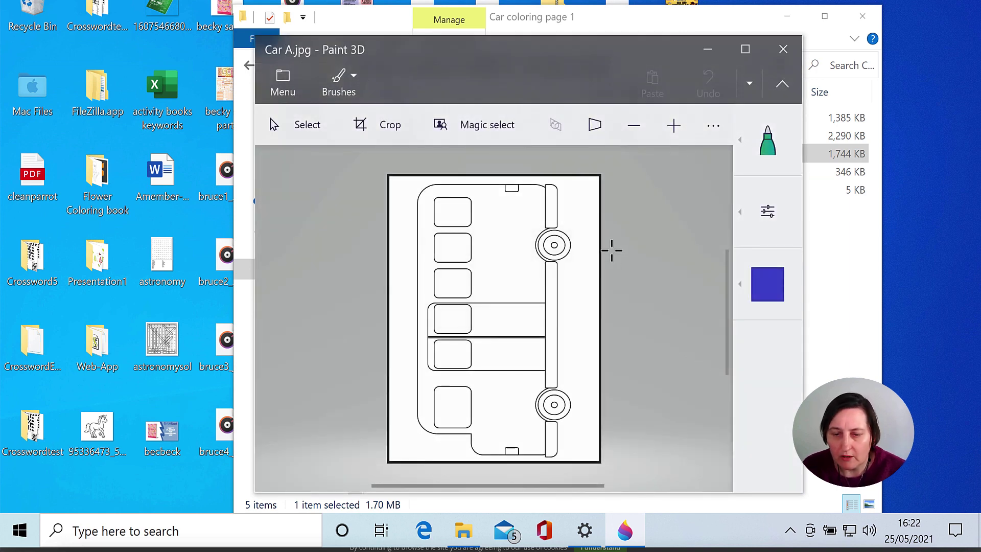
Step: Crop the bus page by pulling the top-left, right and bottom edges in toward the bus
drag(564, 23, 542, 18)
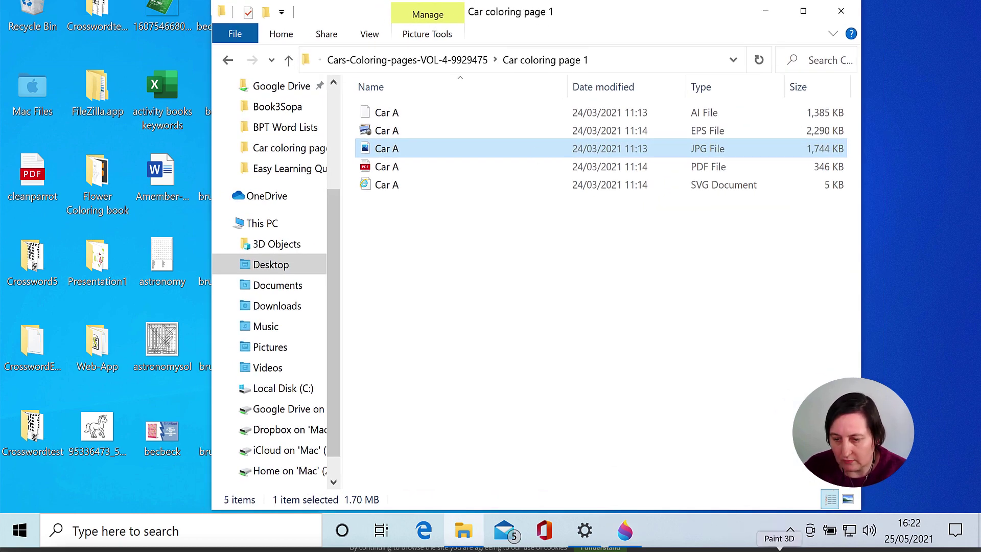
click(625, 531)
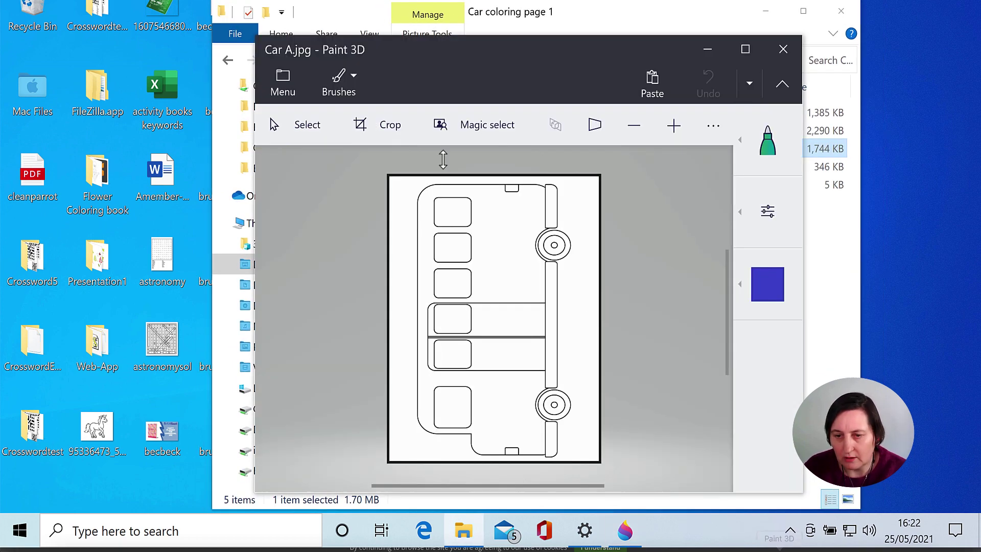
click(387, 134)
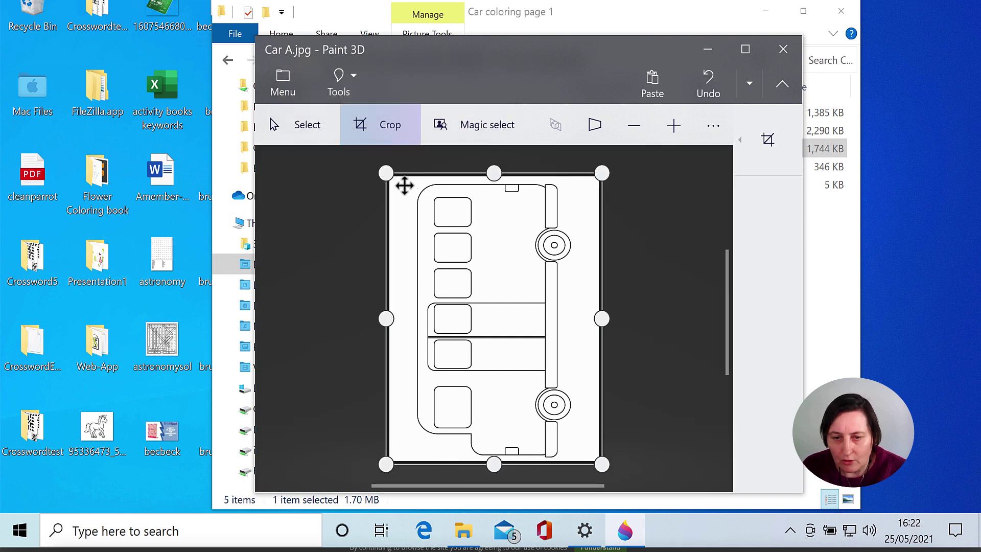
drag(390, 176, 398, 179)
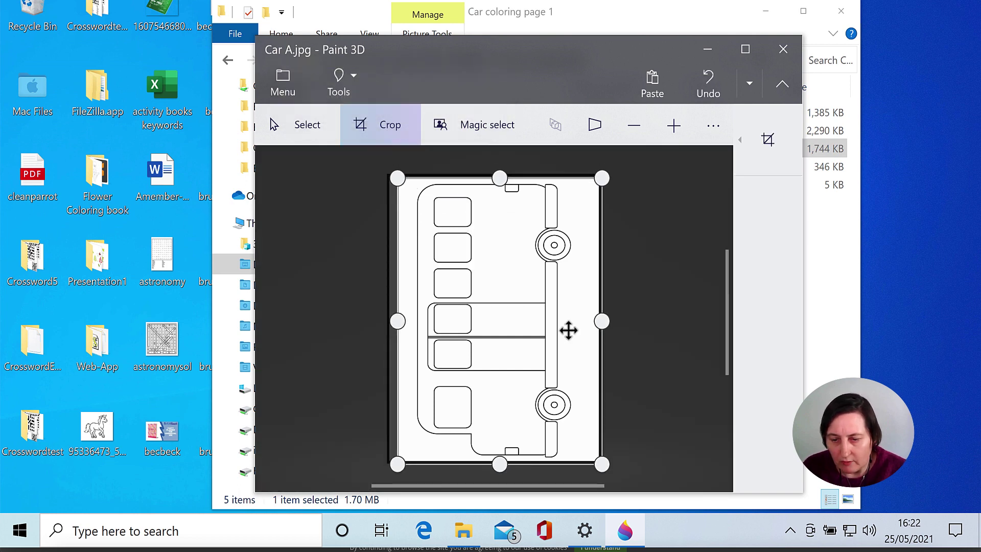
drag(603, 327, 585, 322)
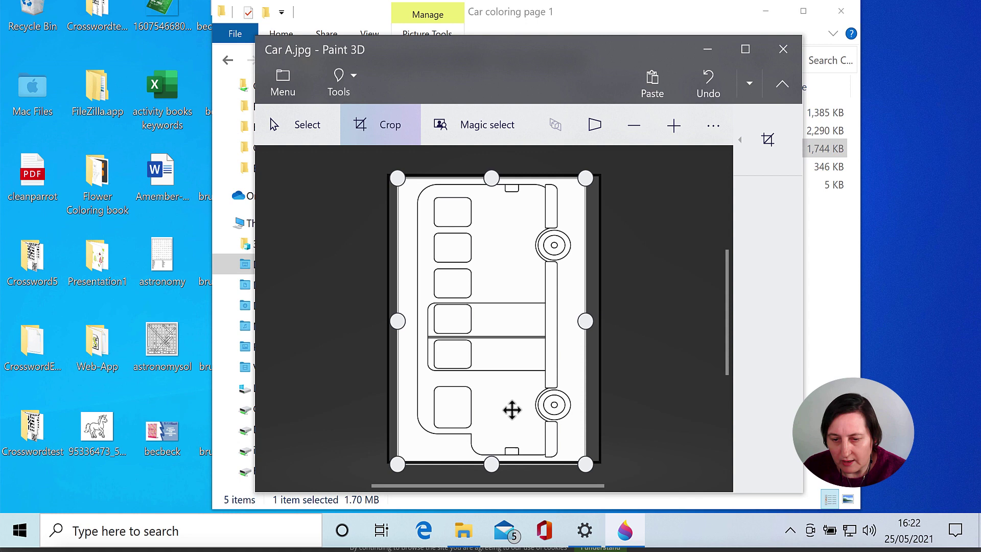
drag(495, 474, 496, 468)
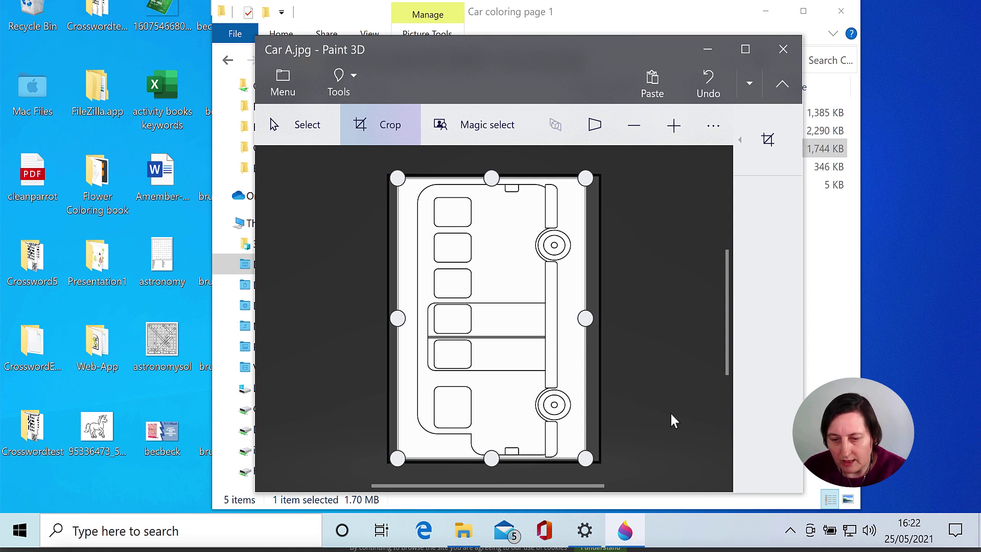
click(767, 139)
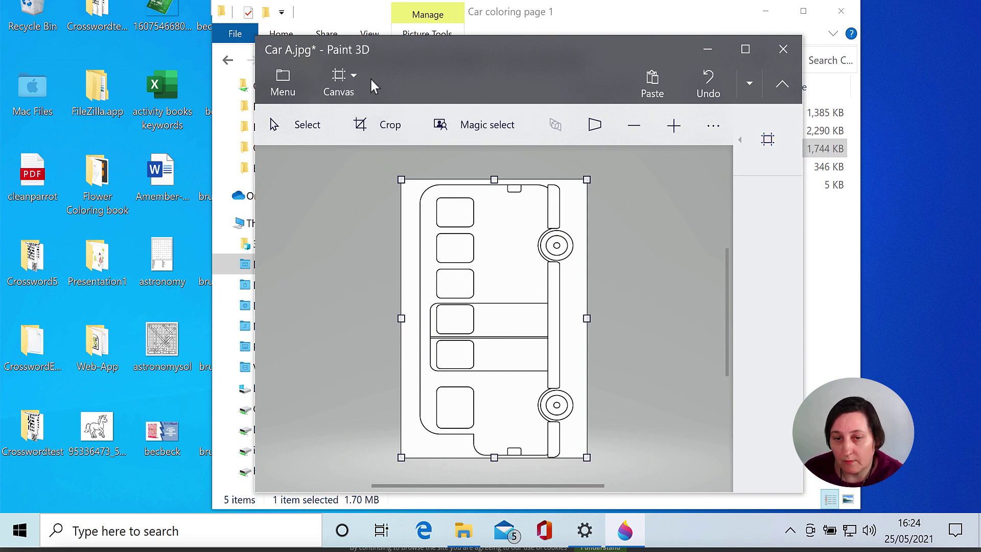
Step: Turn on the transparent canvas and rotate the bus picture 90° right to 3177 × 2217 px
click(354, 76)
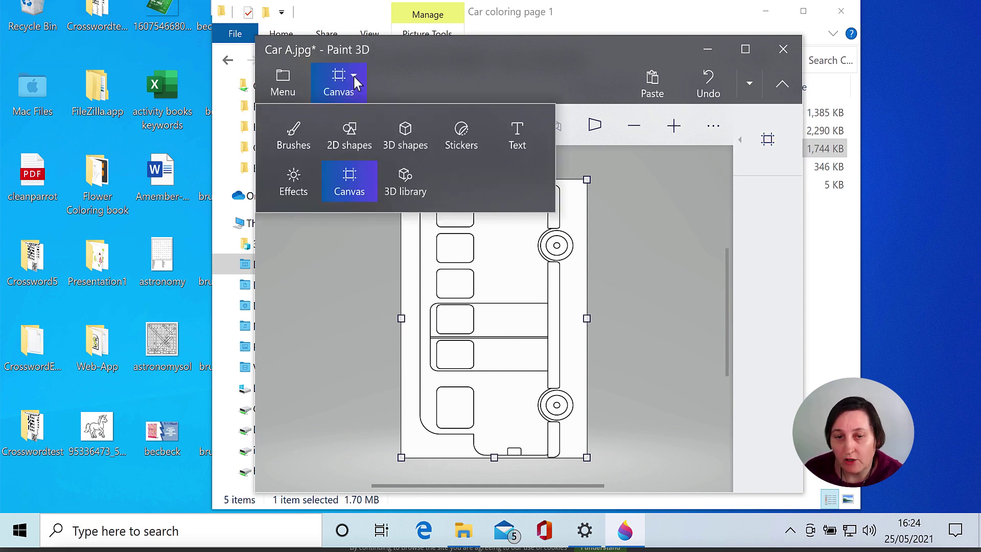
click(351, 179)
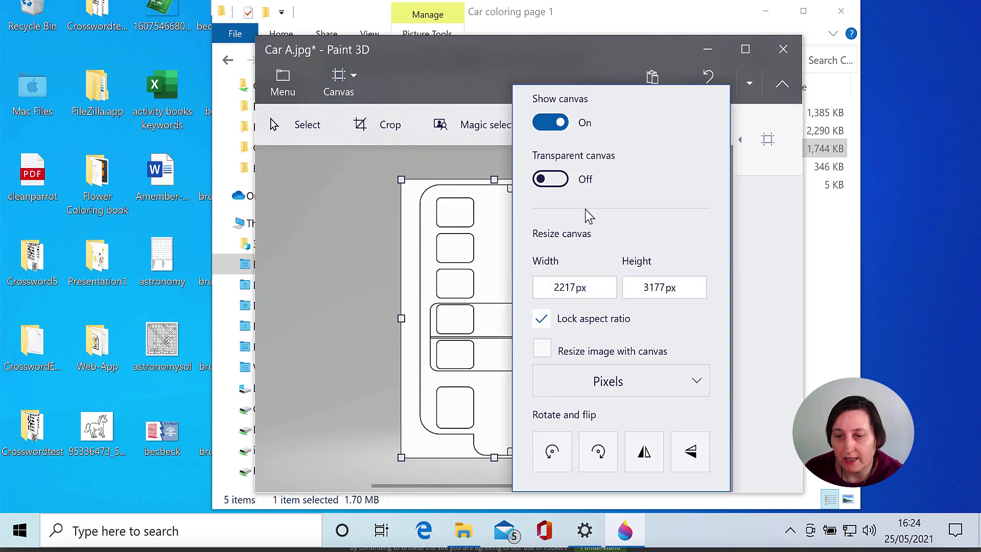
click(551, 179)
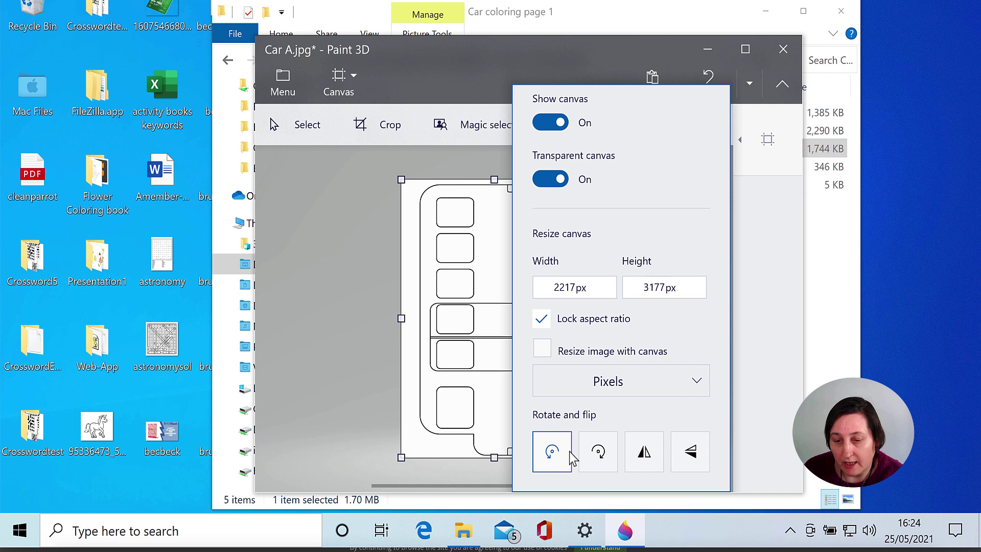
click(601, 454)
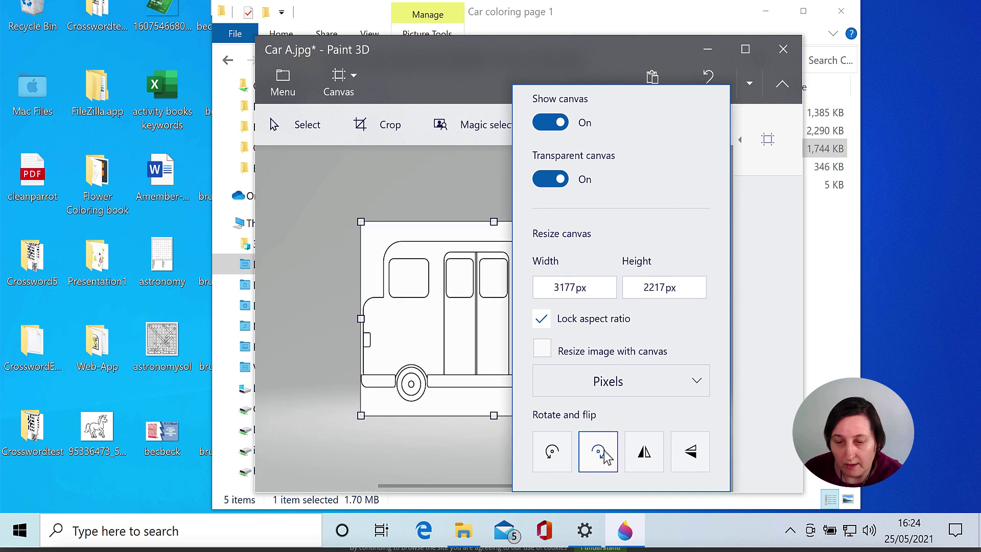
click(749, 211)
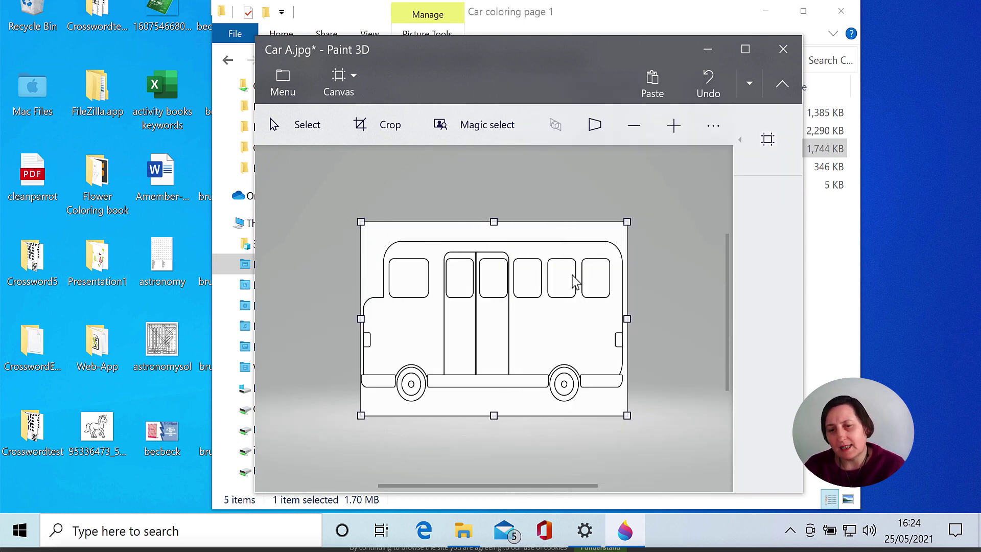
Step: Start a Magic select on the bus and tighten the selection box's bottom edge
click(483, 127)
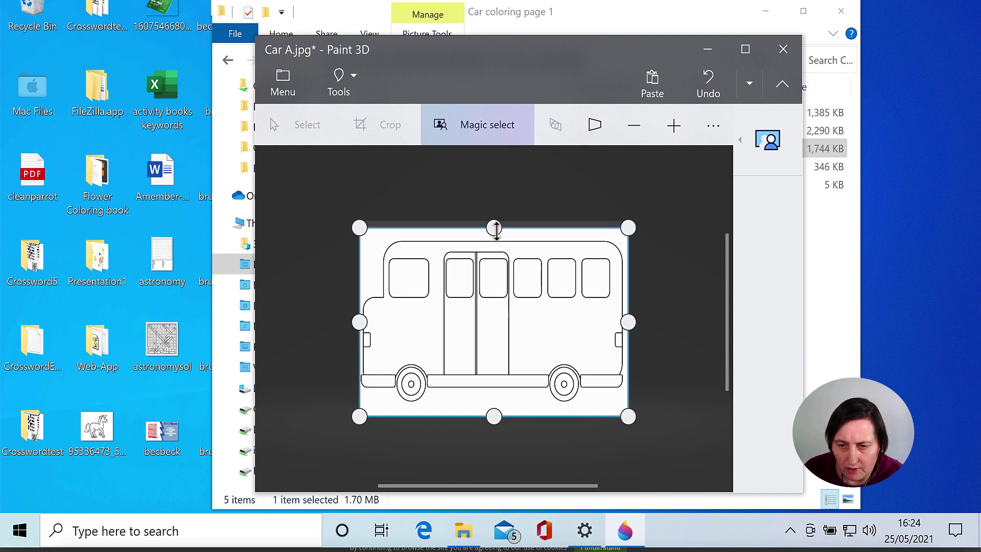
drag(490, 410, 493, 403)
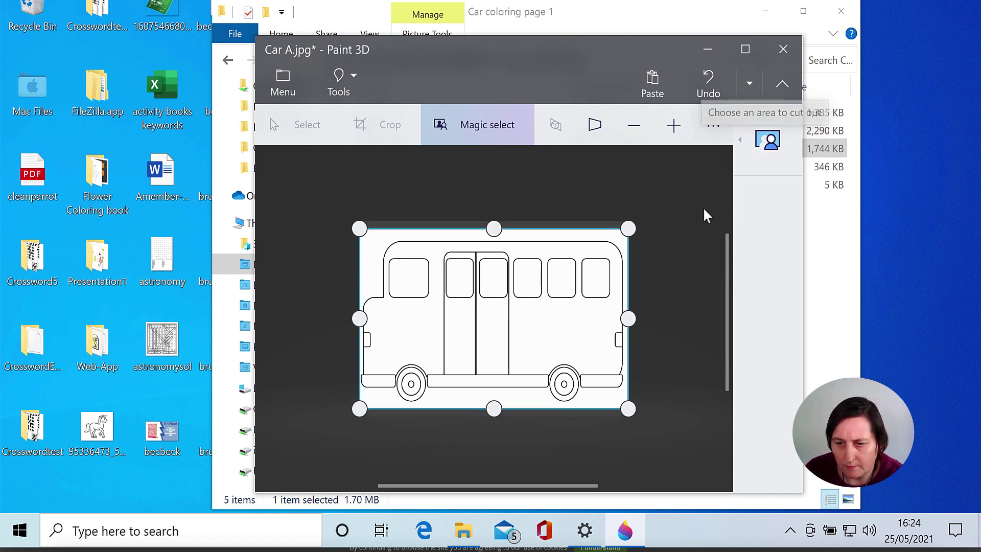
click(780, 139)
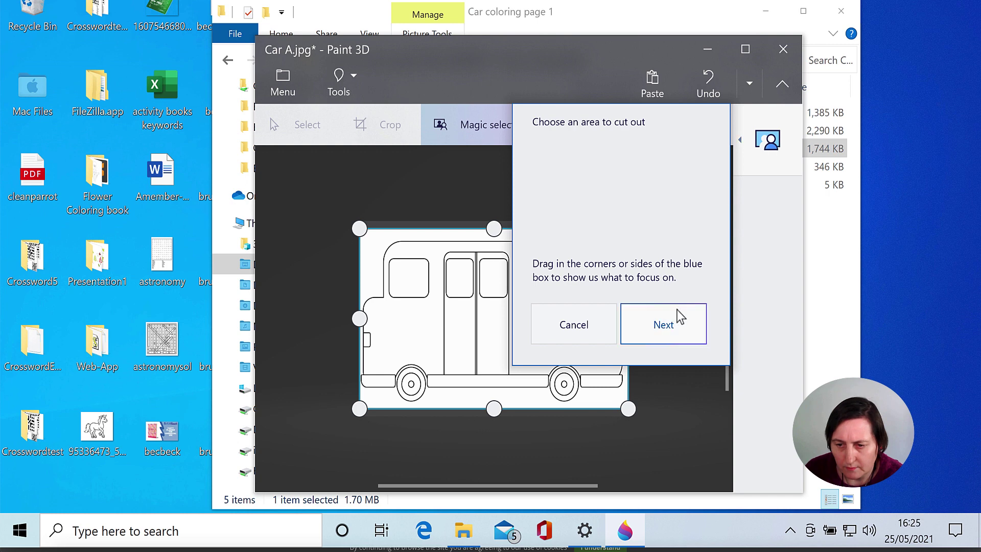
click(676, 324)
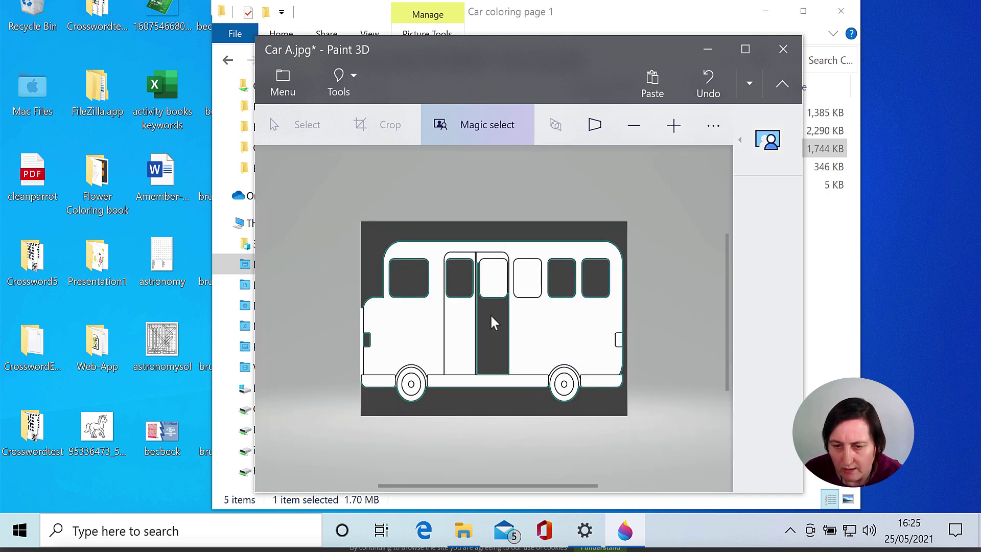
Step: Add the door, all four windows and the front part to the bus cutout, then finish it
drag(473, 324, 520, 325)
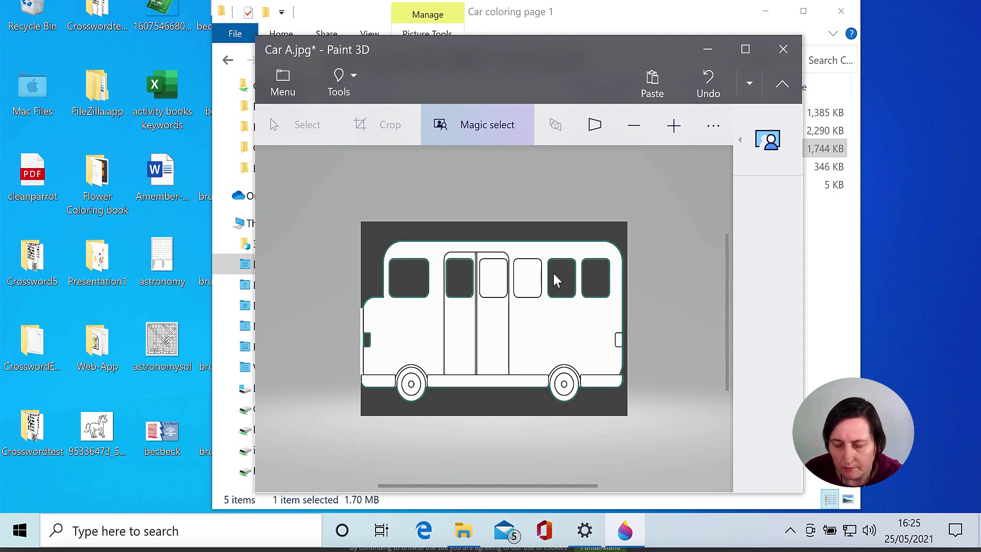
drag(552, 273, 609, 276)
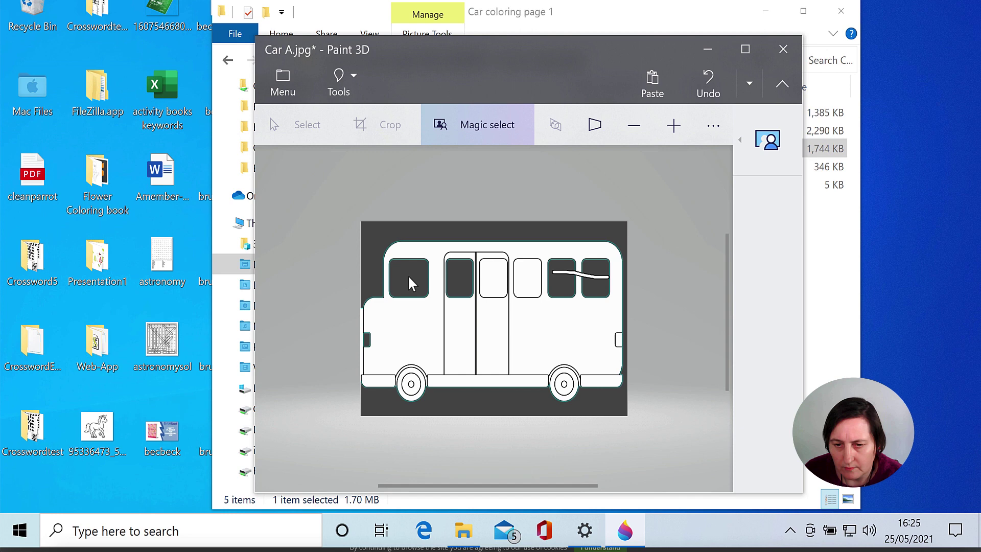
drag(458, 281, 466, 279)
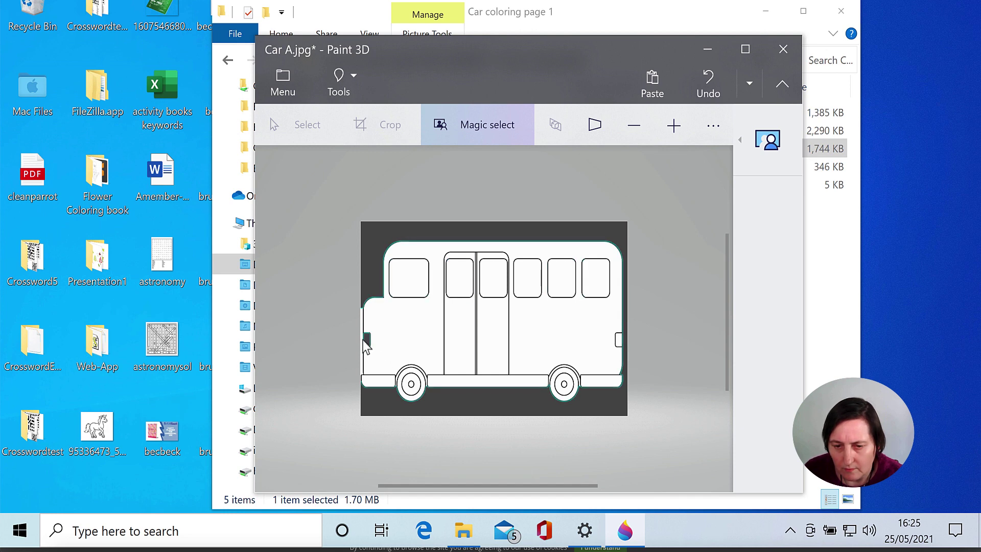
drag(363, 339, 381, 338)
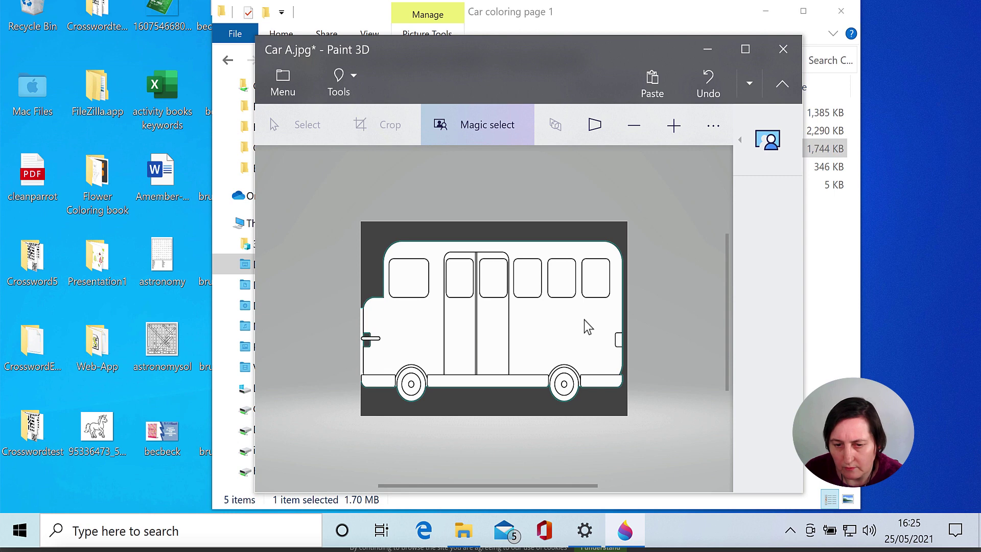
click(767, 141)
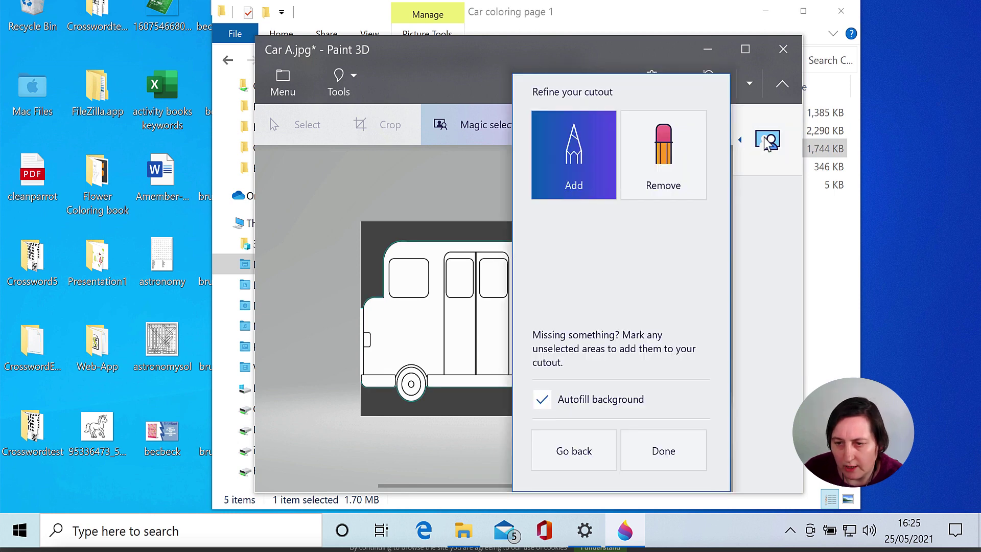
click(659, 453)
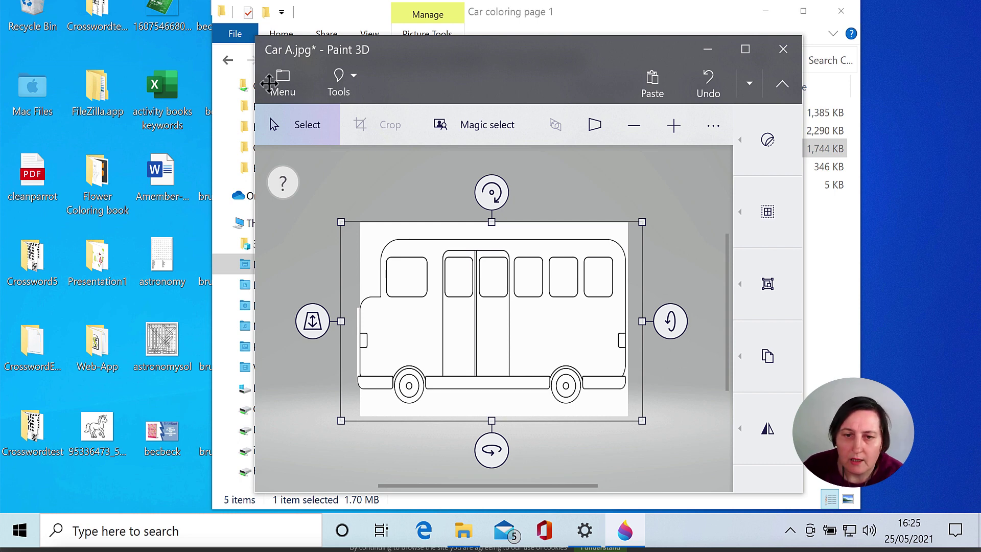
click(285, 81)
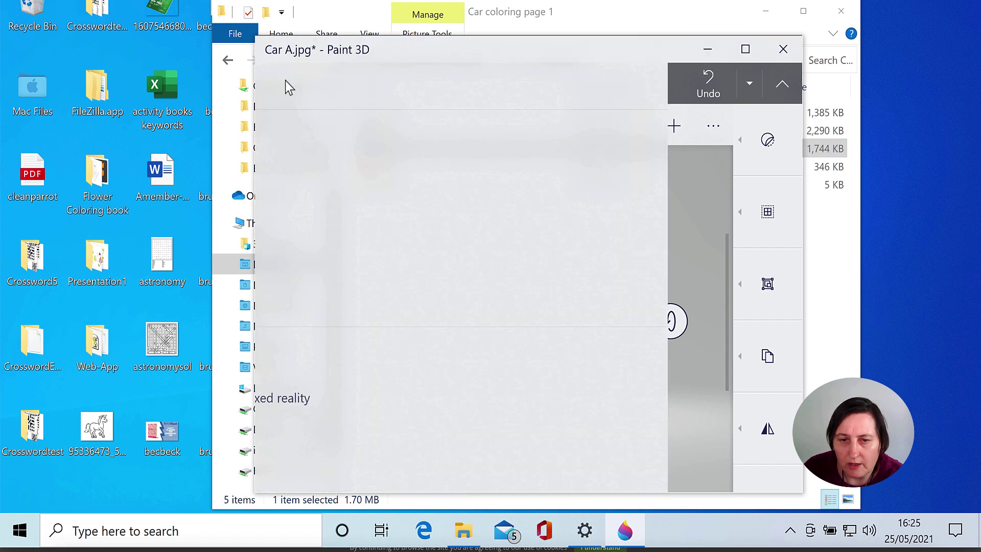
Step: Start a new canvas without saving Car A.jpg and paste the bus into it
click(305, 137)
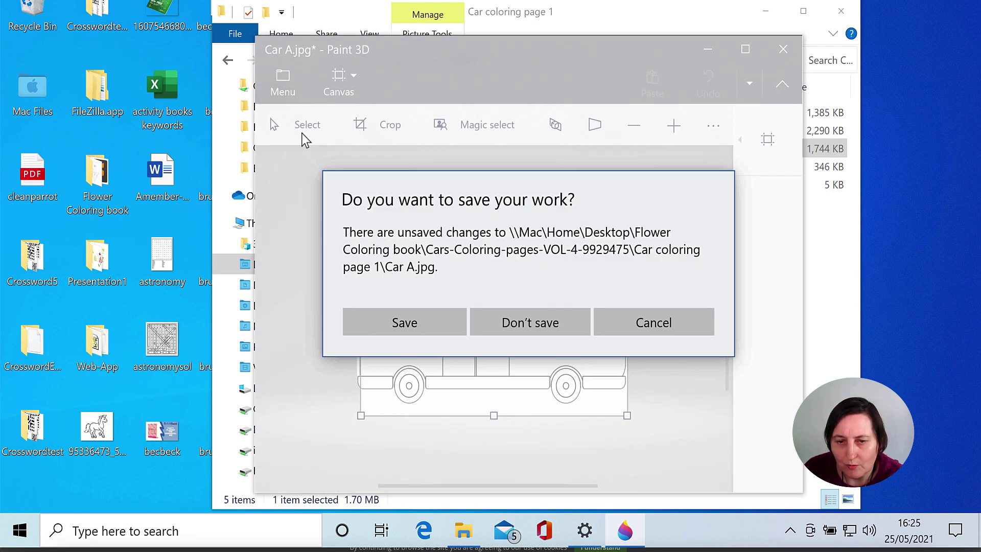
click(504, 326)
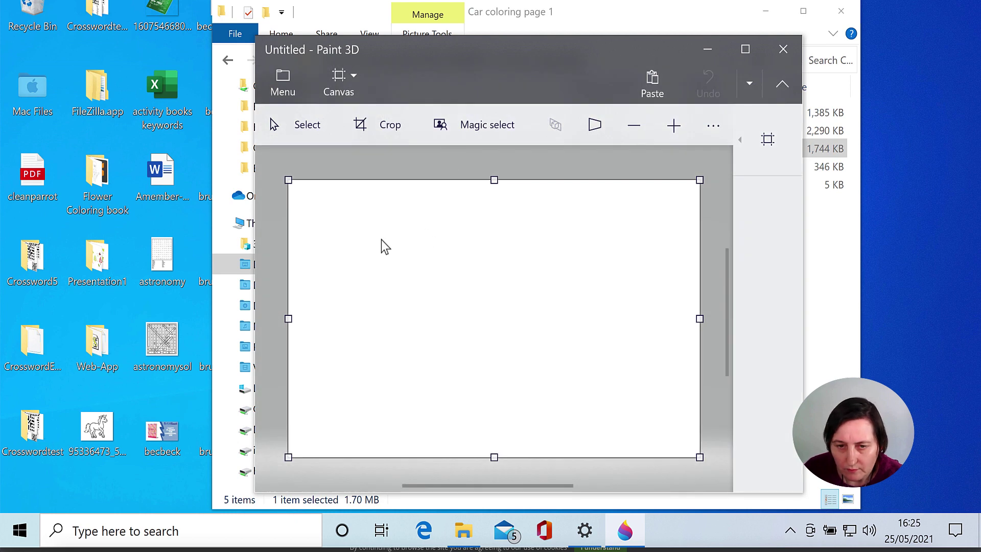
right_click(394, 251)
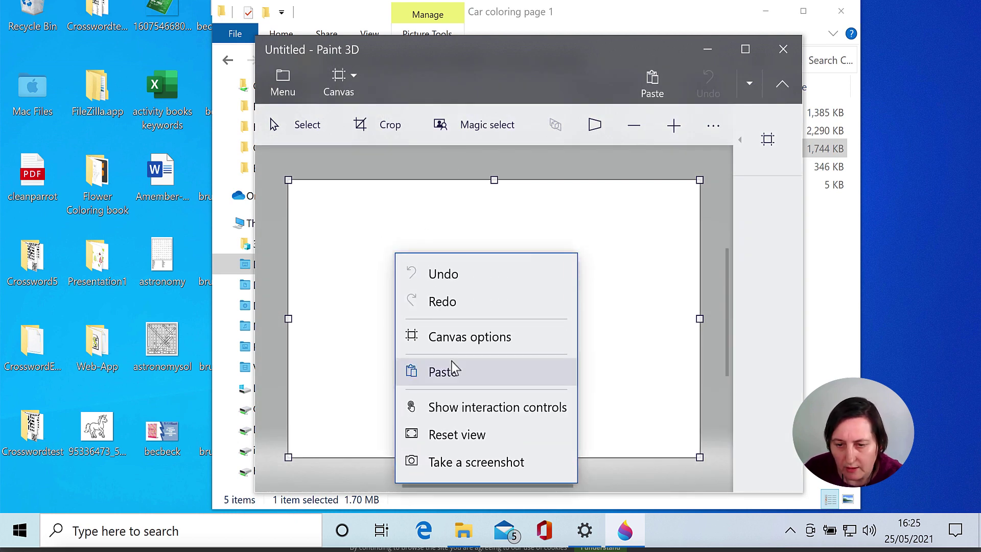
click(451, 361)
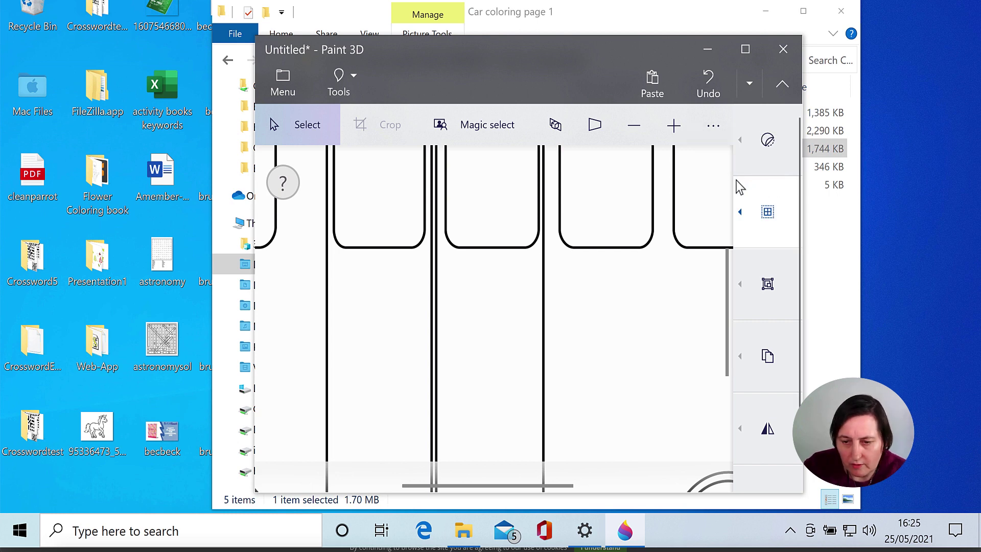
Step: Shrink the pasted bus and move it up-left so it sits within the white canvas
scroll(624, 243, up, 2)
scroll(624, 243, down, 3)
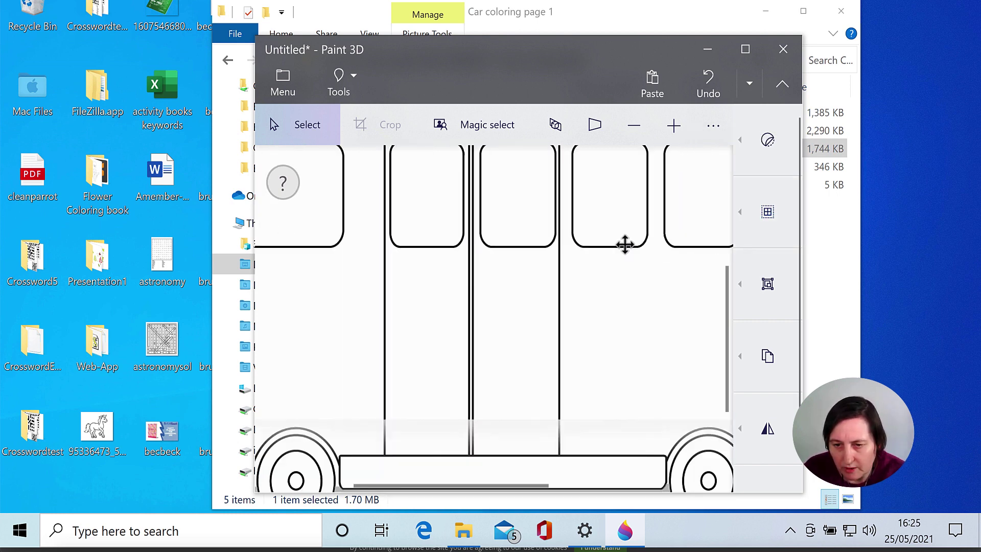
scroll(623, 243, down, 3)
scroll(615, 254, down, 2)
scroll(593, 240, up, 2)
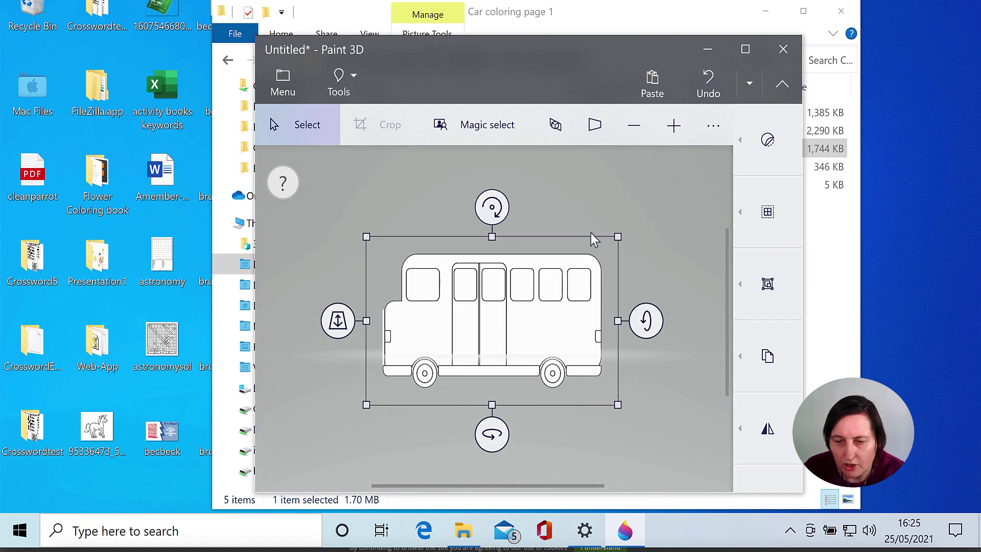
drag(366, 237, 478, 315)
drag(571, 335, 522, 312)
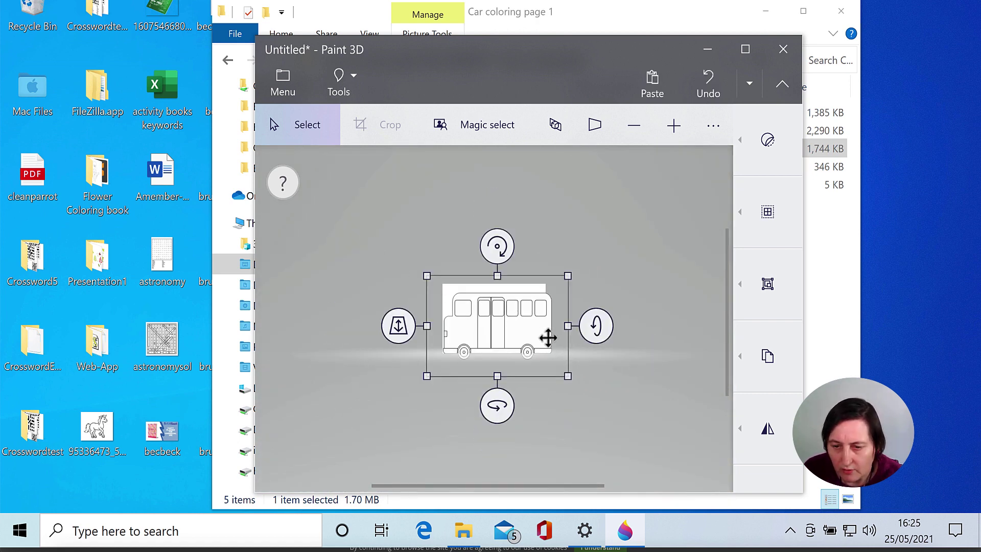
drag(567, 374, 518, 321)
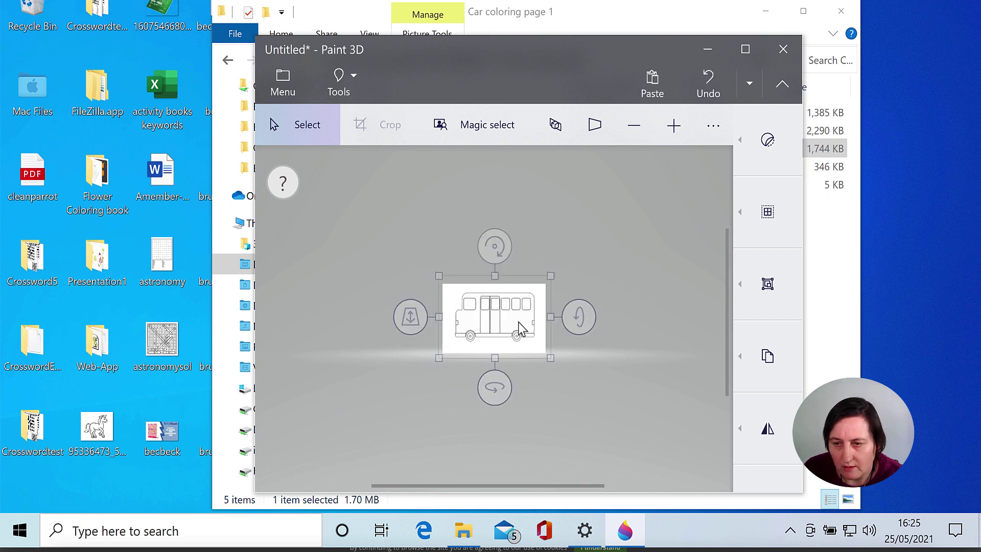
Step: Deselect the bus and make the new canvas background transparent
click(377, 240)
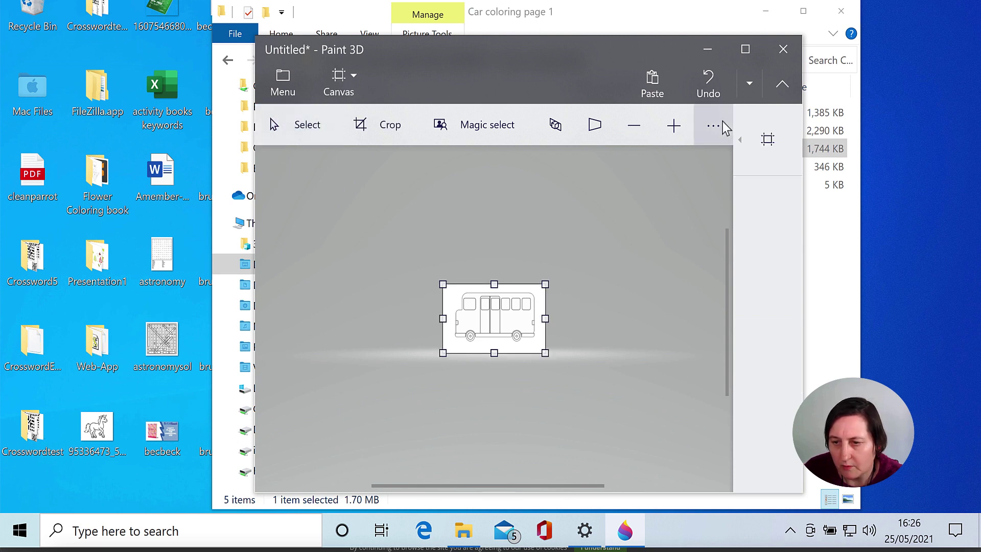
click(768, 141)
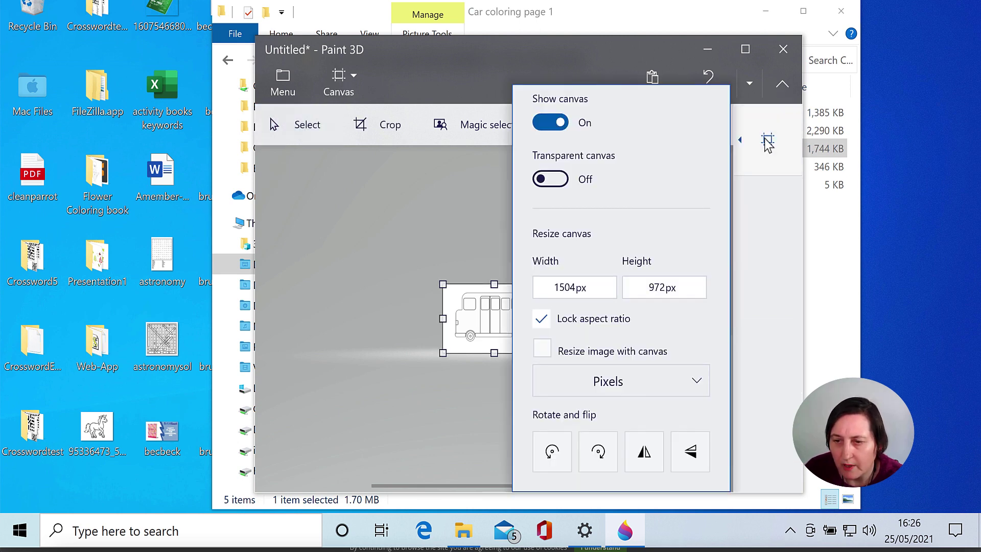
click(540, 180)
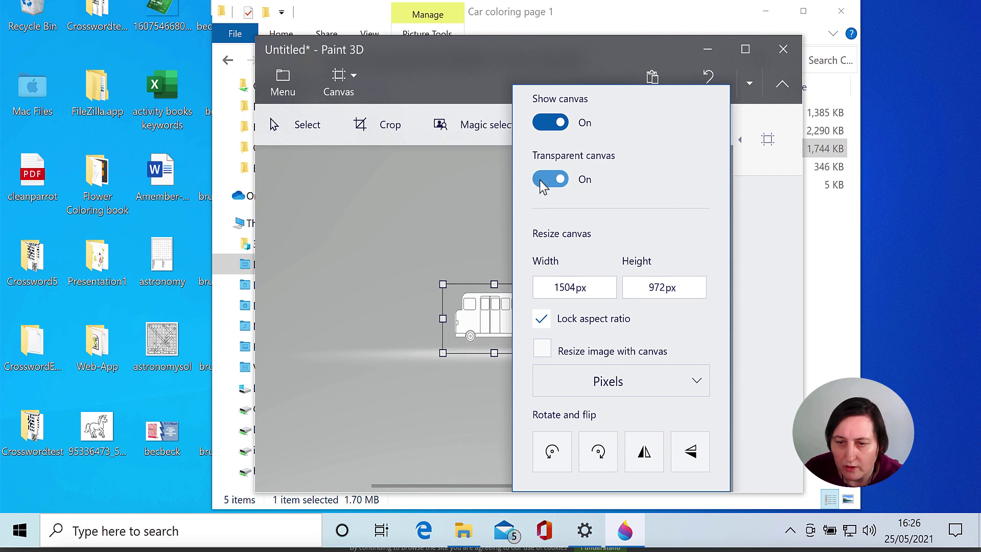
click(453, 192)
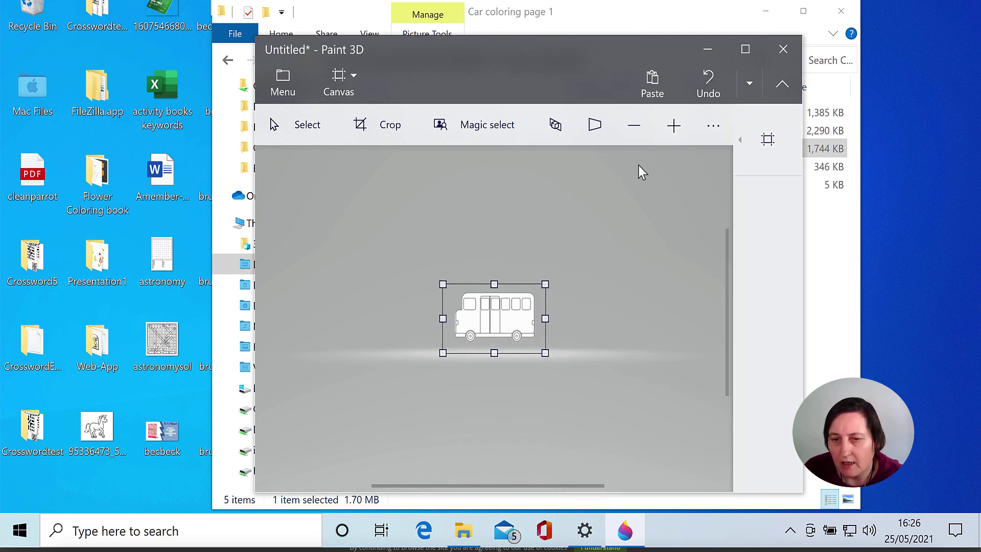
Step: Save a copy as a transparent PNG image named BusT
click(283, 82)
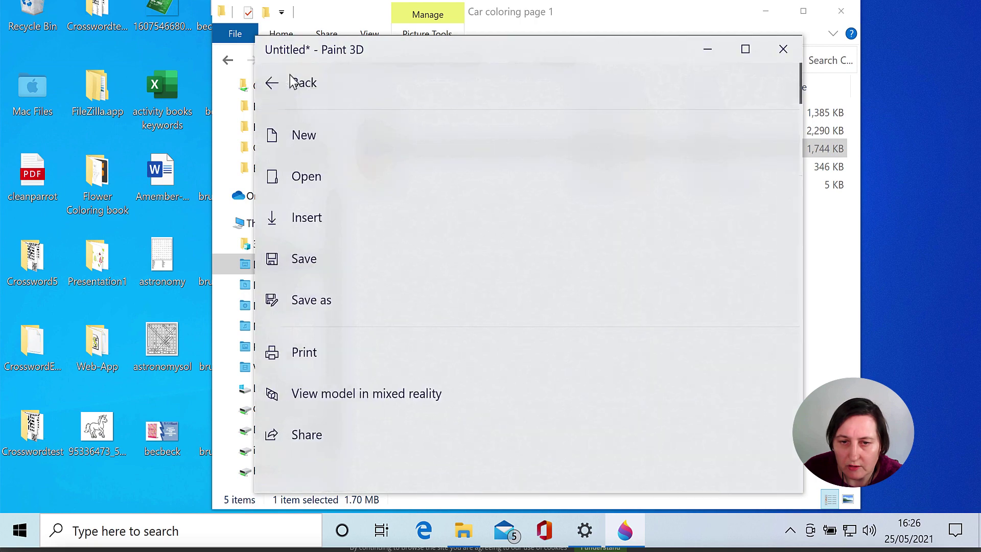
click(305, 296)
click(325, 276)
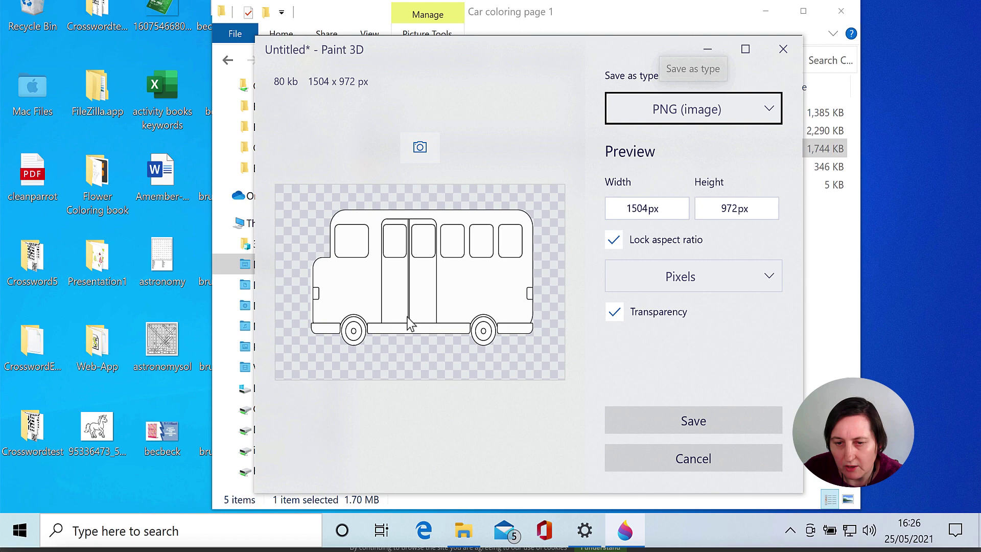
click(673, 410)
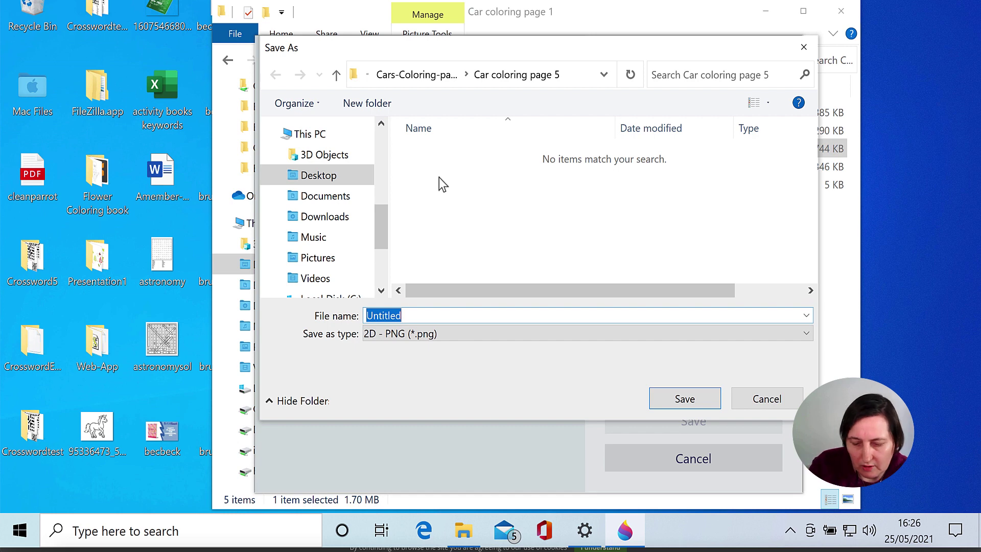
text(Bus)
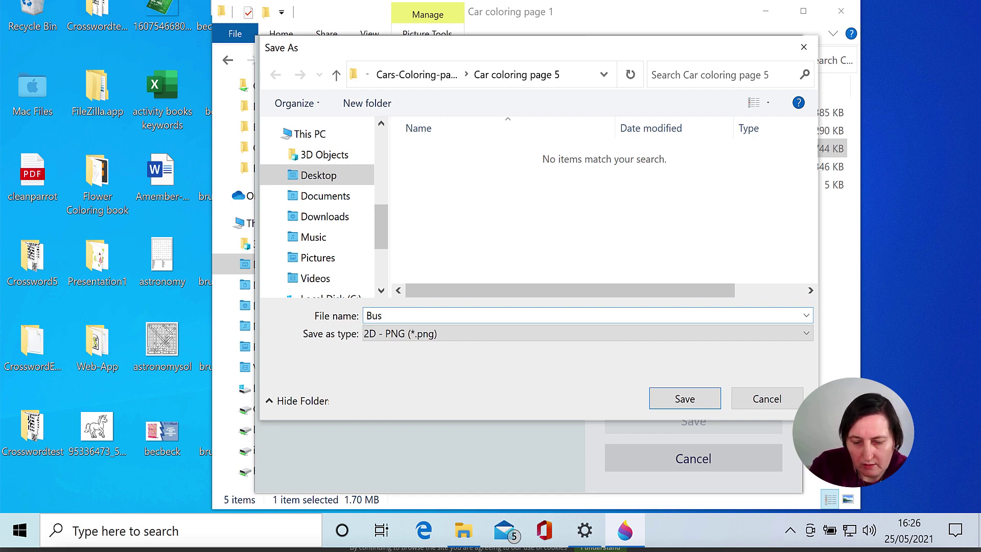
text(T)
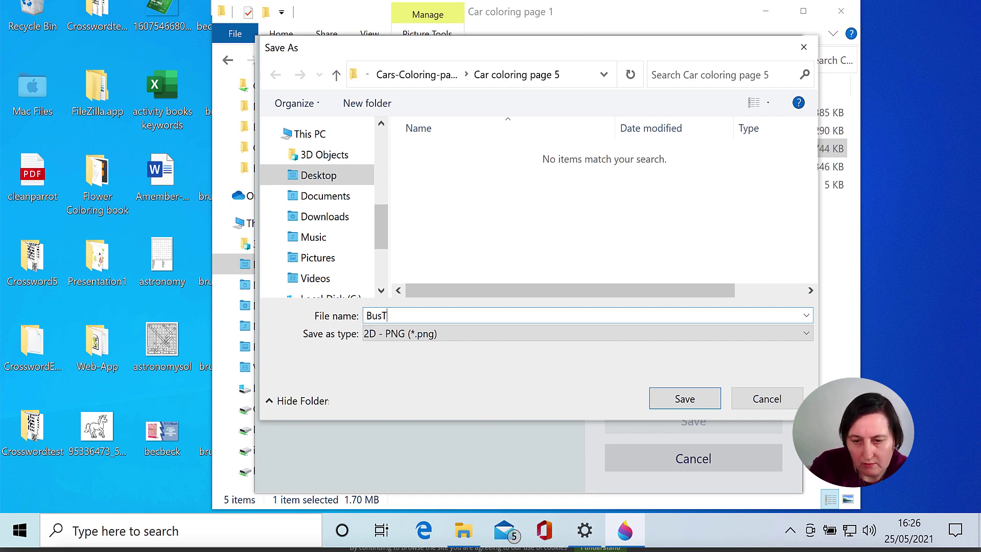
click(700, 403)
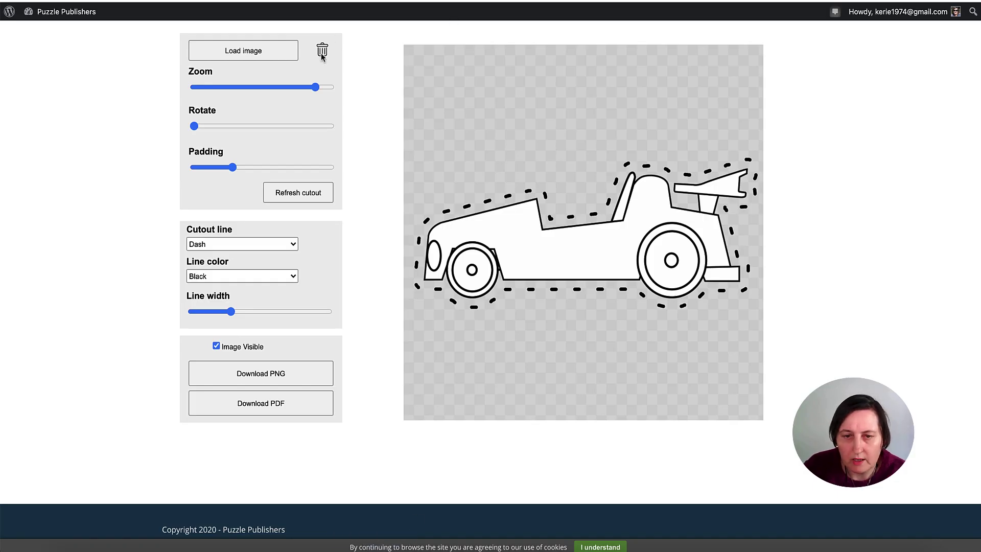
Step: Remove the previous car image and load BusT.png into Simple Cutout Crazy
click(321, 51)
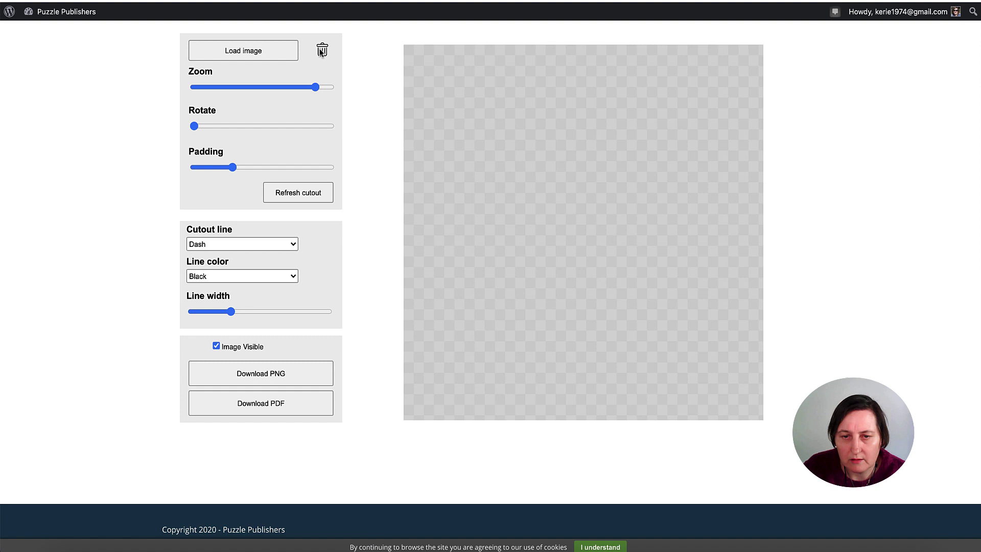
click(270, 51)
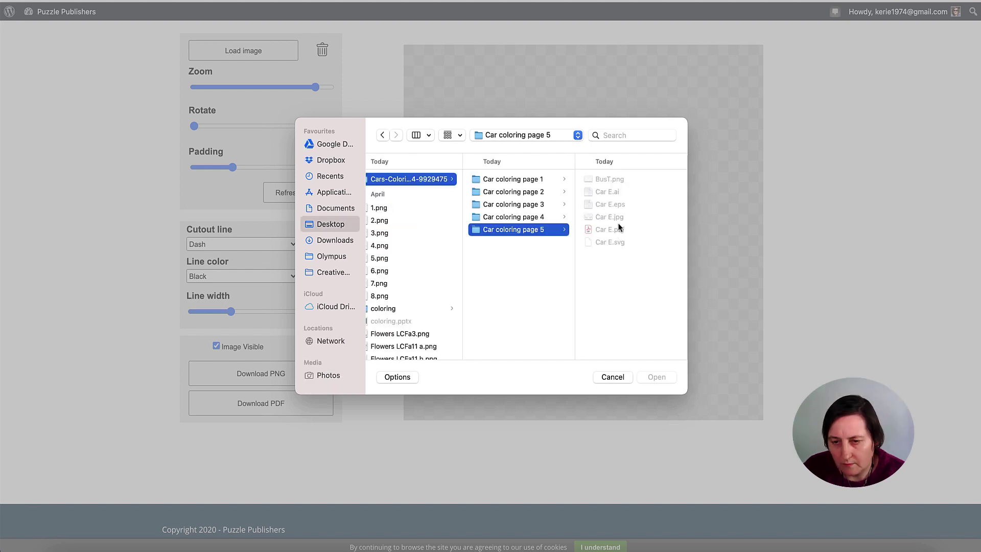
click(612, 180)
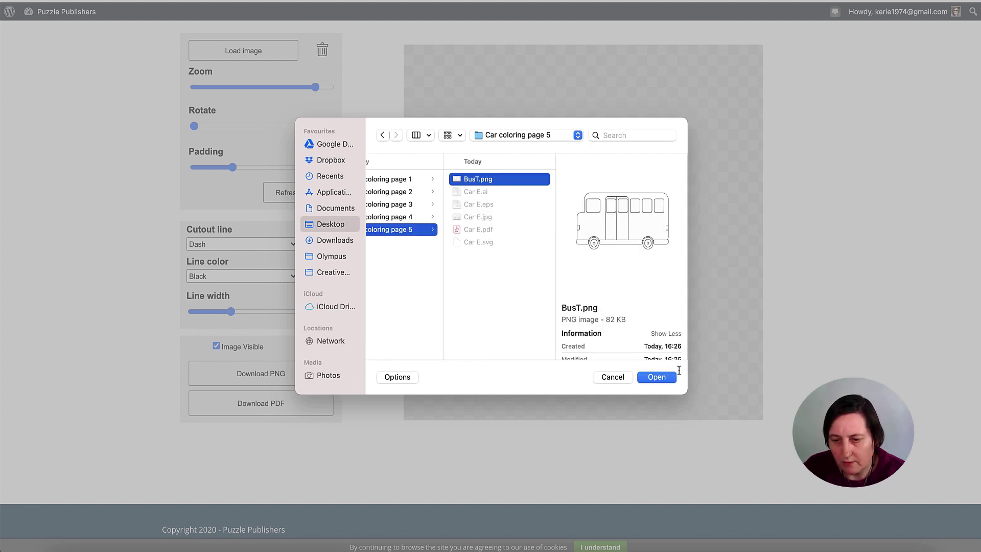
click(668, 374)
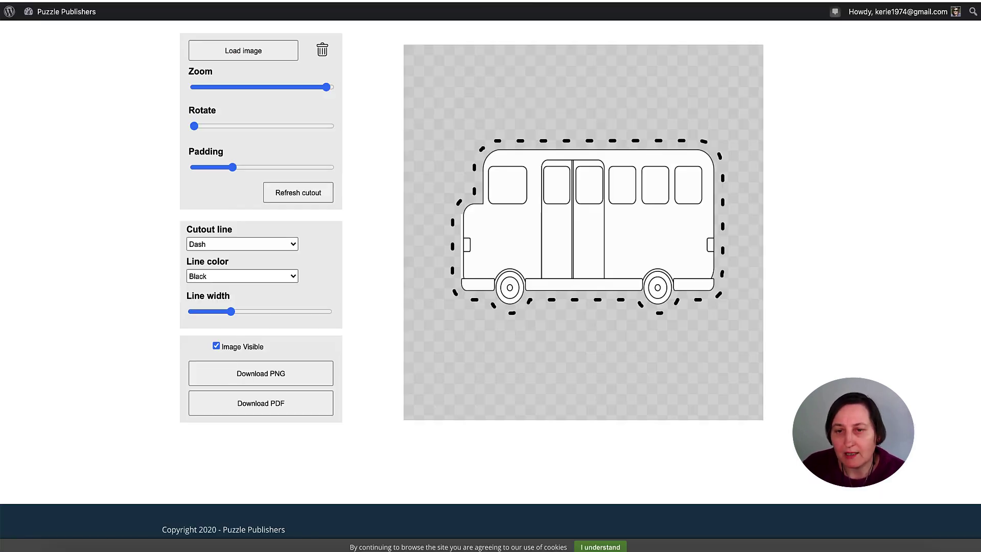
scroll(494, 109, up, 5)
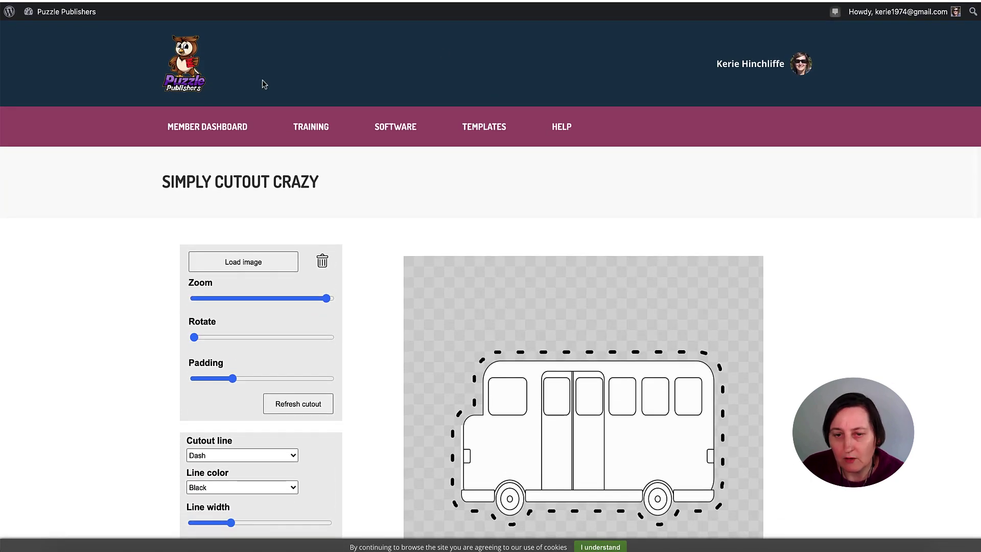
Step: Go to the SOFTWARE page and scroll through the member tool cards
mouse_move(321, 128)
click(398, 126)
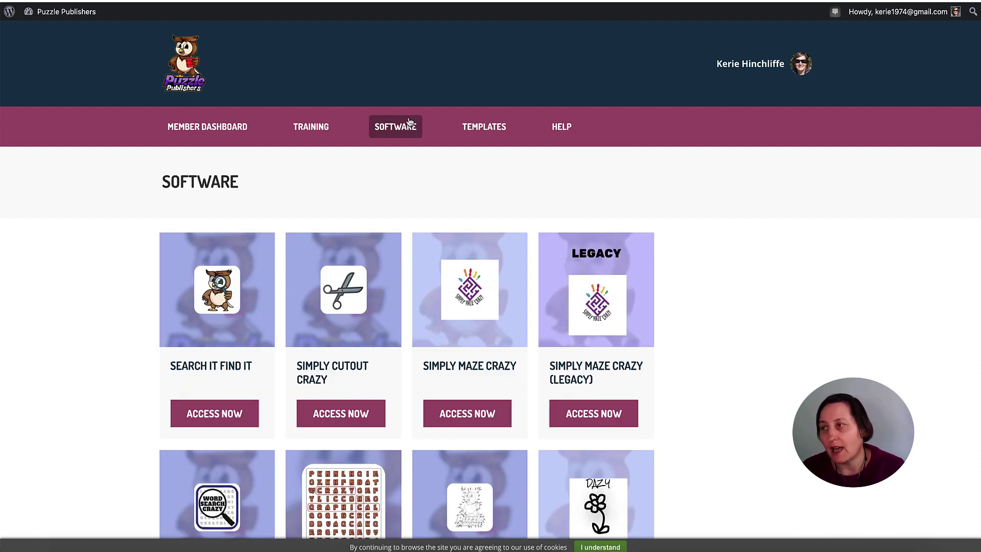
scroll(410, 192, down, 5)
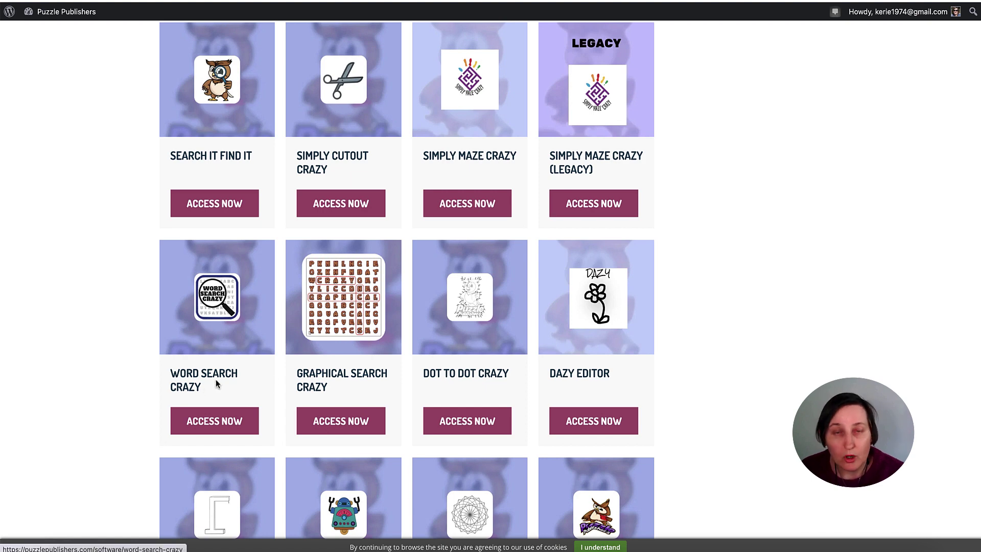
scroll(374, 348, down, 2)
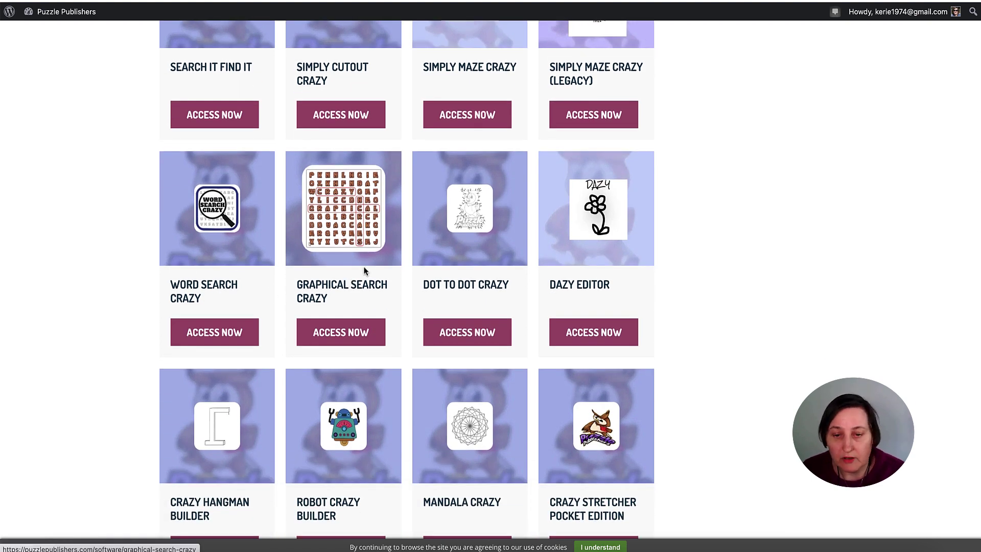
scroll(480, 238, down, 1)
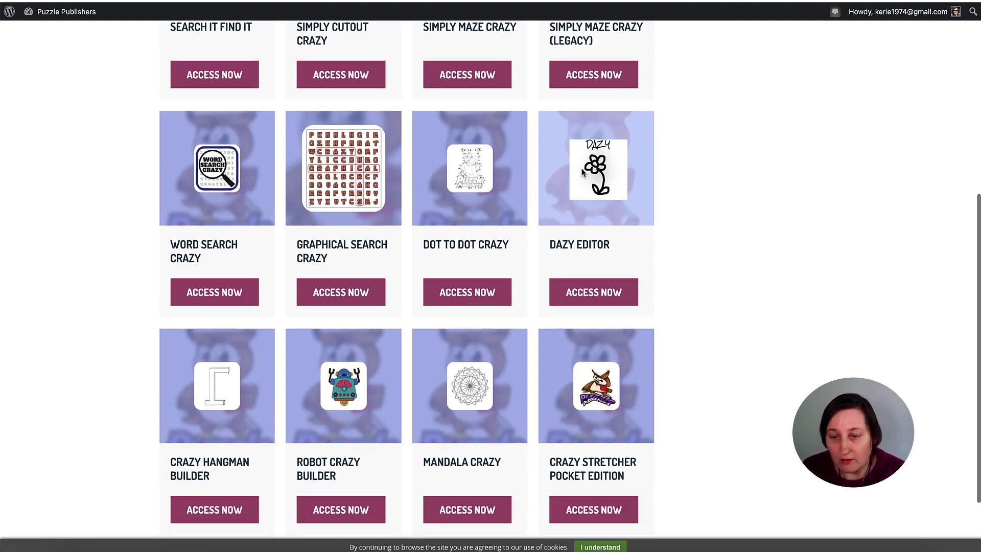
scroll(226, 430, down, 2)
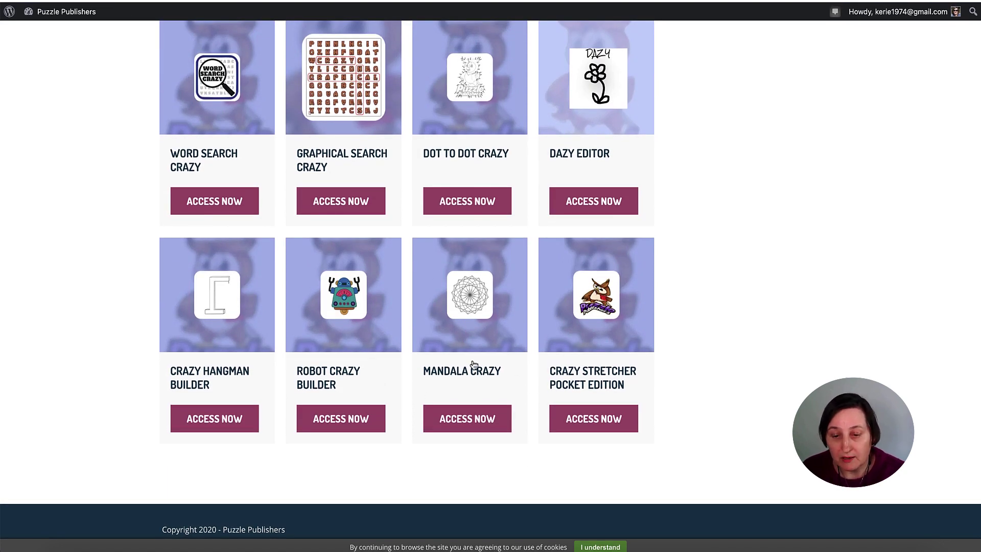
scroll(633, 368, up, 8)
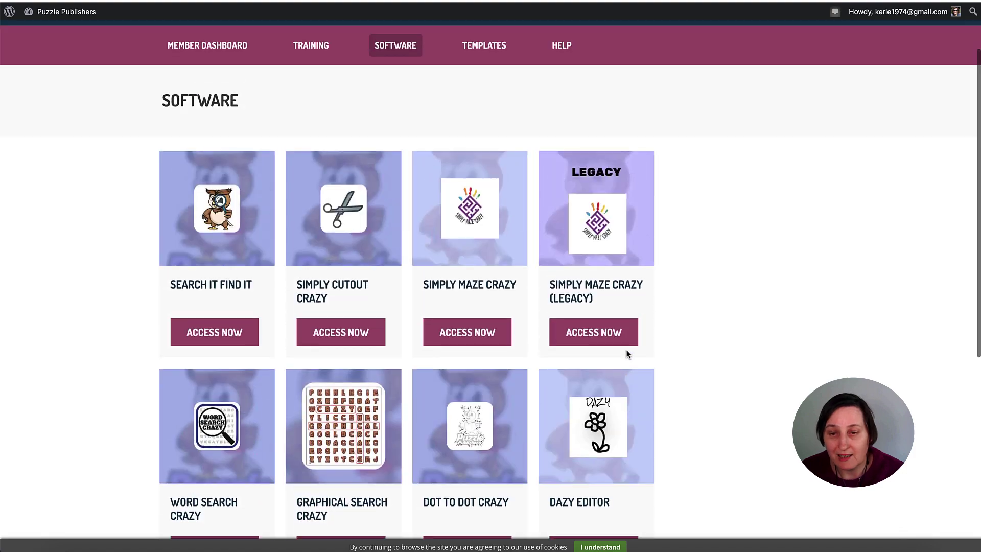
Step: Open the Software Training page from the TRAINING menu and scroll through its courses
mouse_move(307, 134)
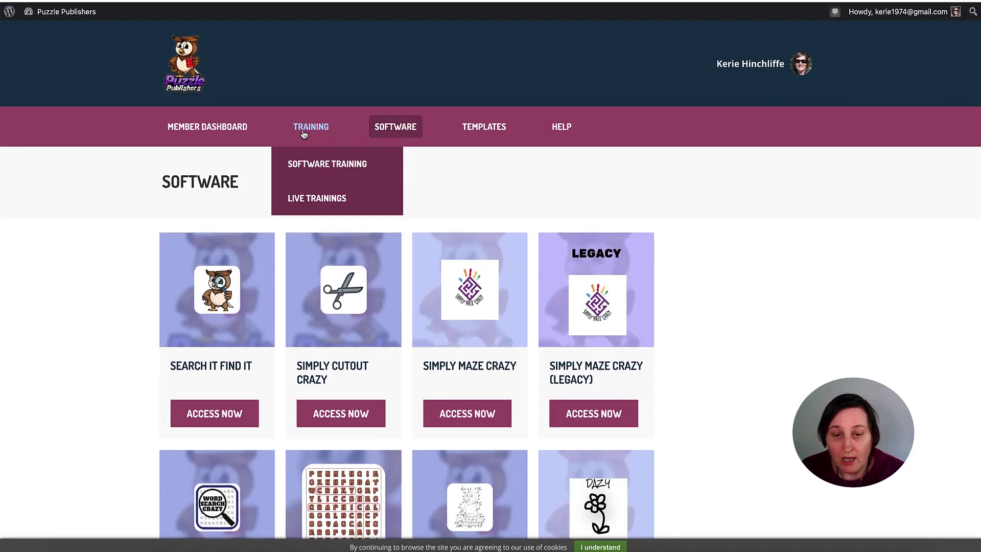
click(320, 168)
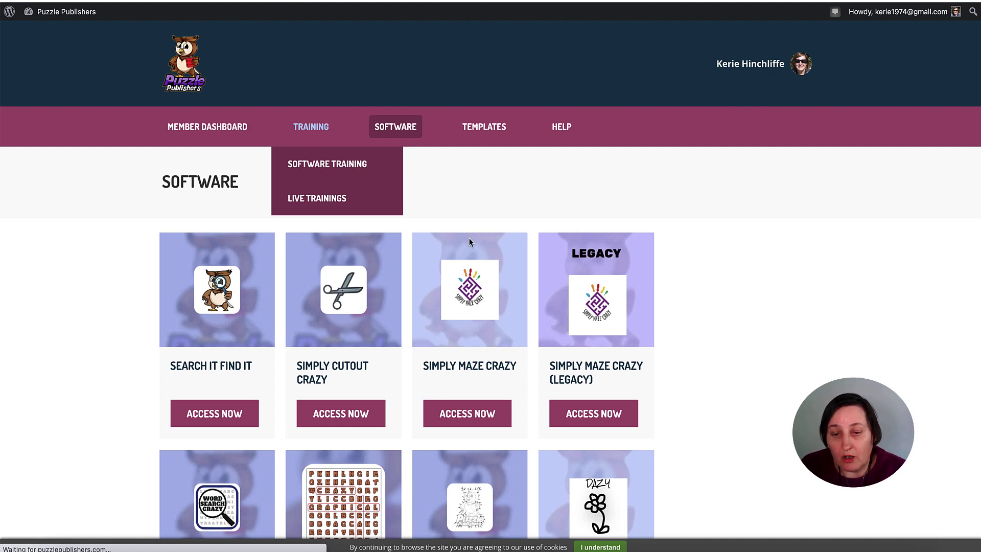
scroll(334, 190, down, 5)
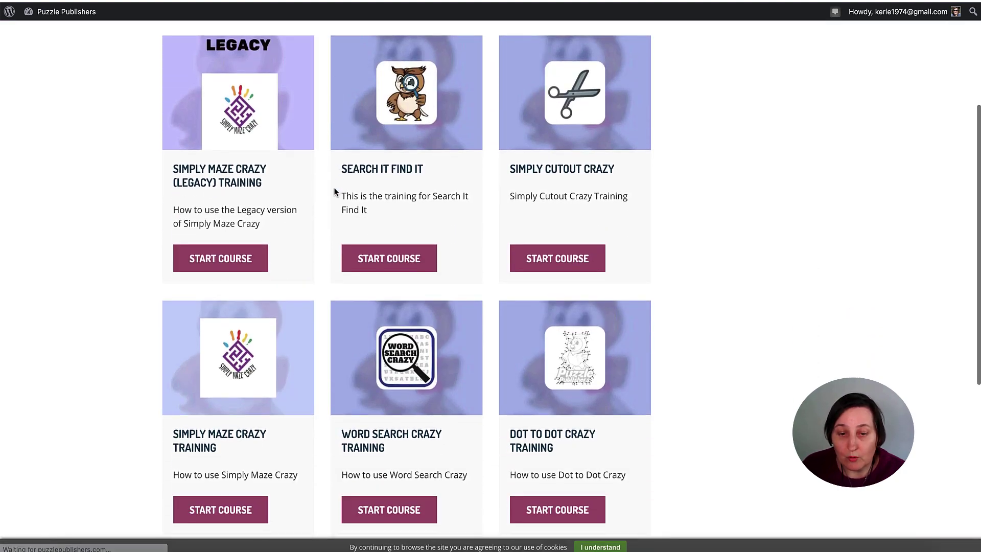
scroll(334, 191, up, 4)
scroll(334, 193, down, 8)
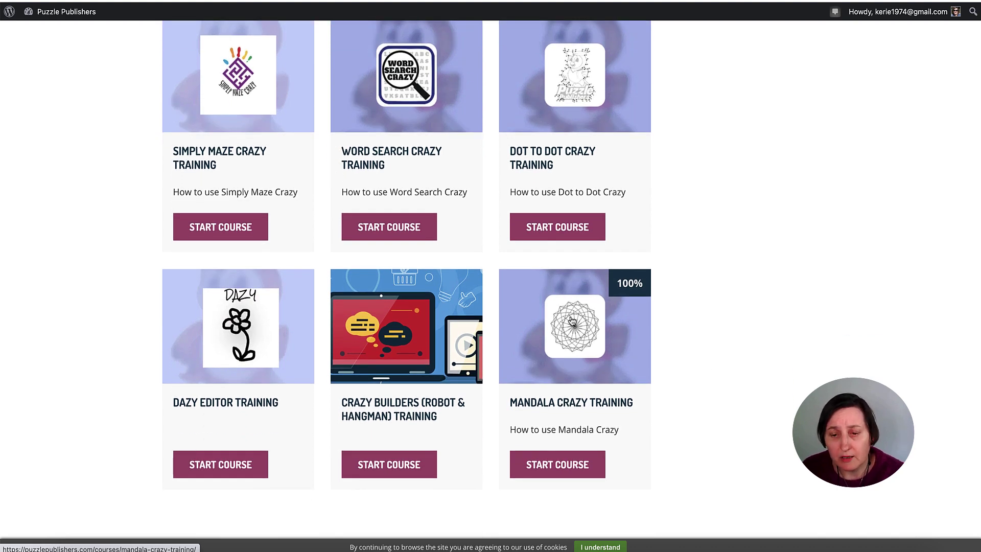
scroll(571, 317, up, 9)
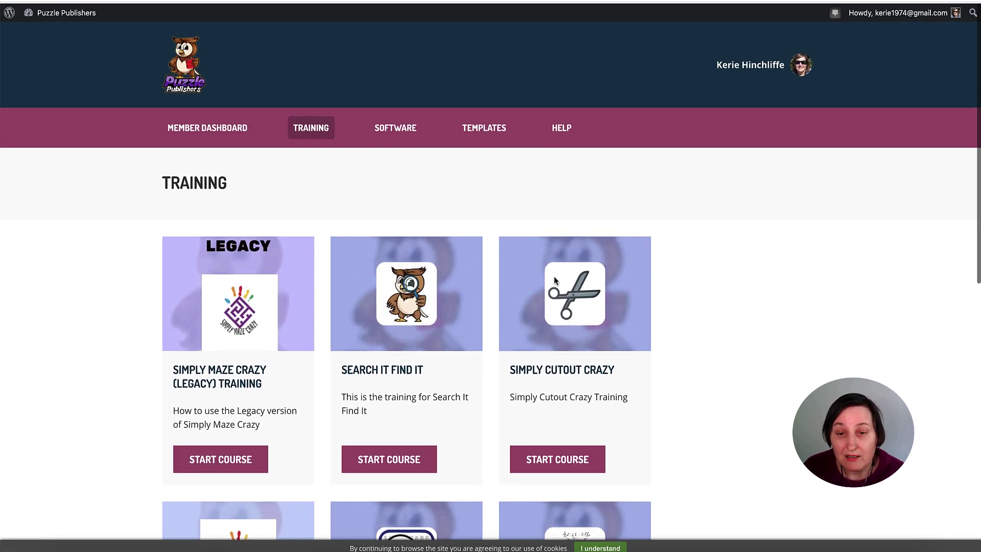
Step: Open the Live Trainings page and scroll through its two courses
mouse_move(317, 117)
click(322, 204)
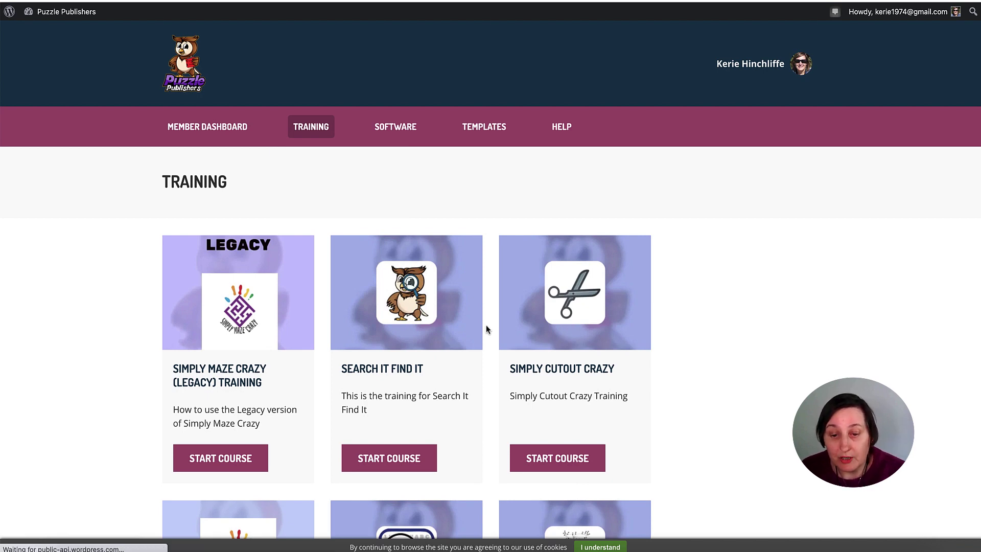
scroll(486, 327, down, 3)
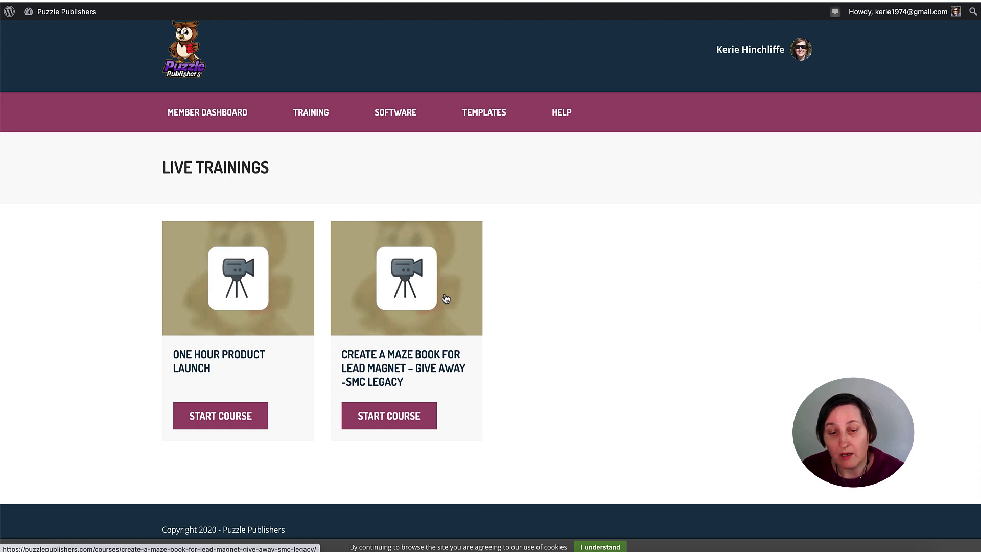
scroll(245, 286, up, 1)
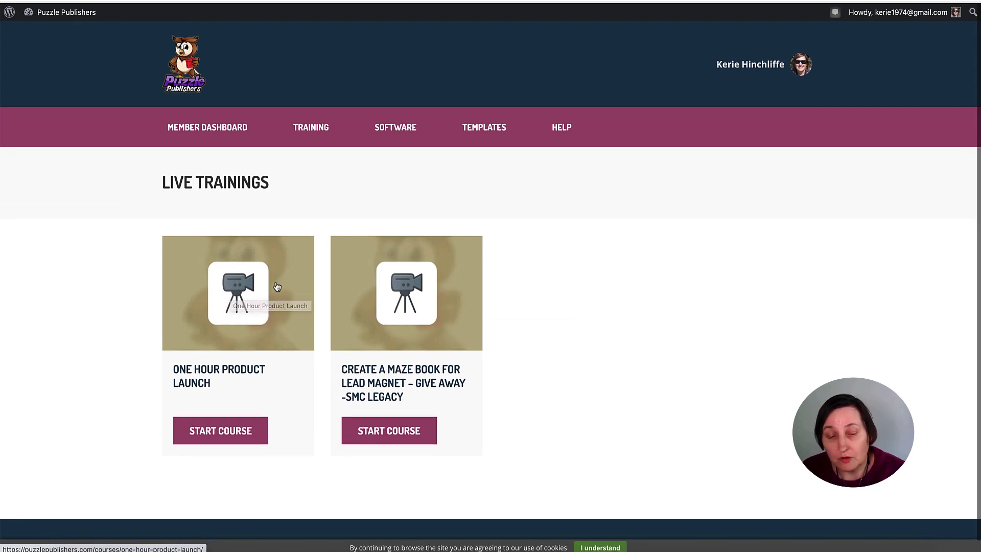